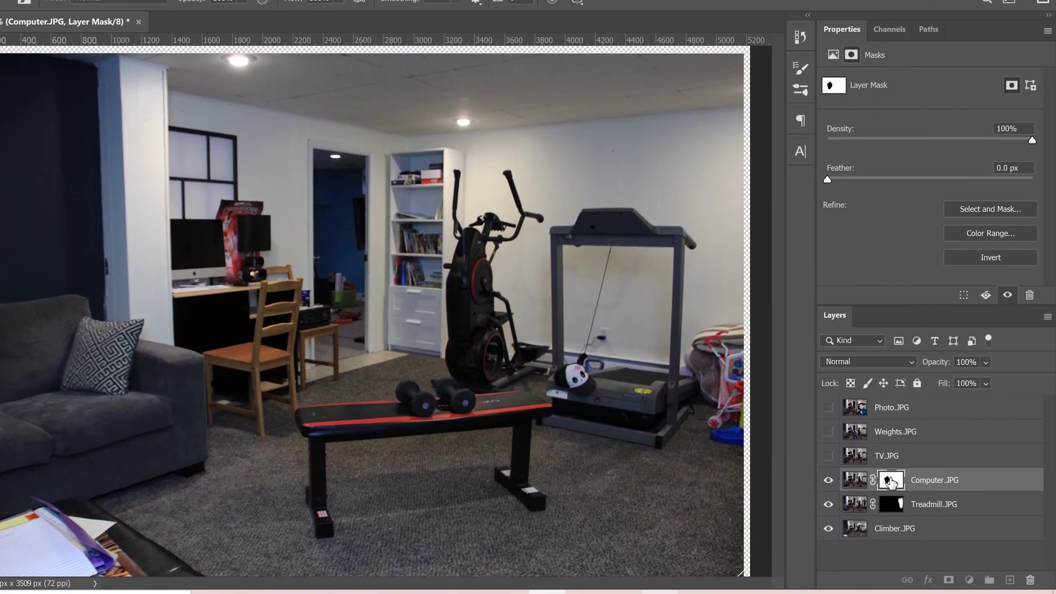
Step: Invert the Computer.JPG layer's mask so that only the painted boy at the desk shows from that layer
{"action": "key", "text": "ctrl+i"}
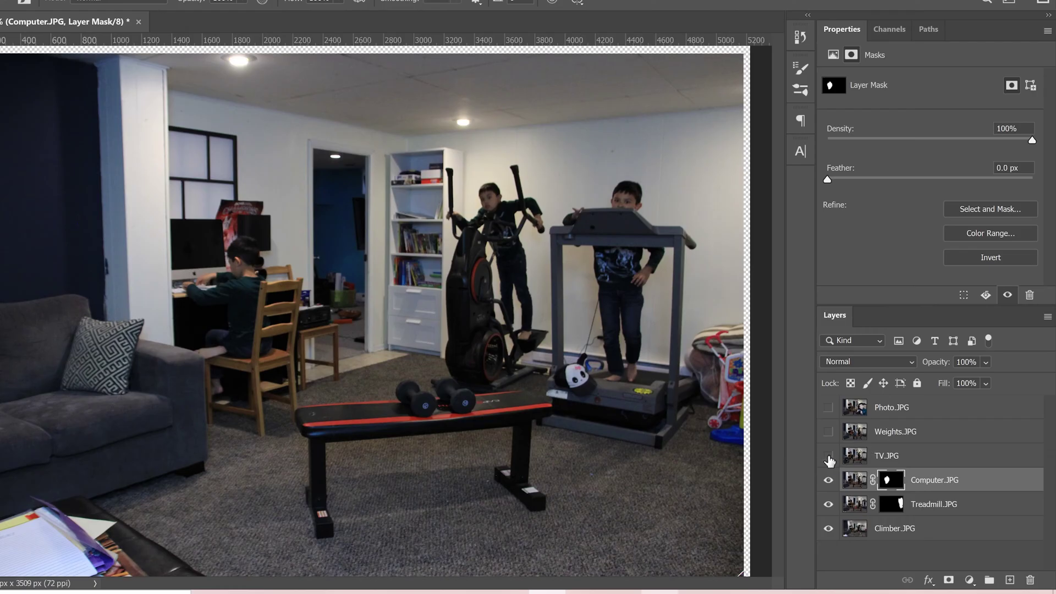
Step: Show the TV.JPG layer and mask it down to the boy on the couch by painting over him and inverting the mask
{"action": "left_click", "coordinate": [887, 460]}
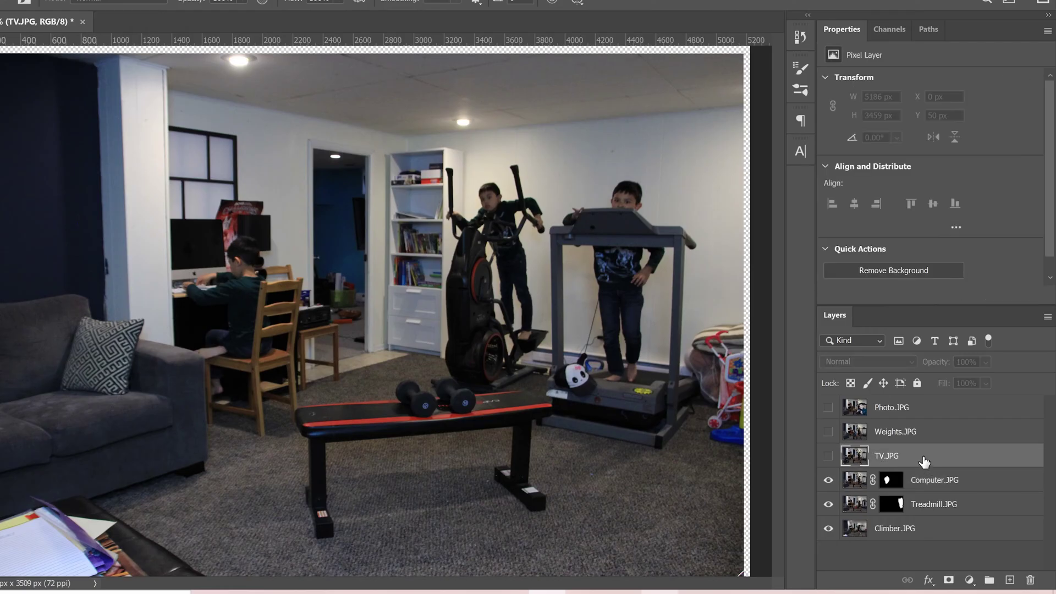
{"action": "left_click", "coordinate": [828, 457]}
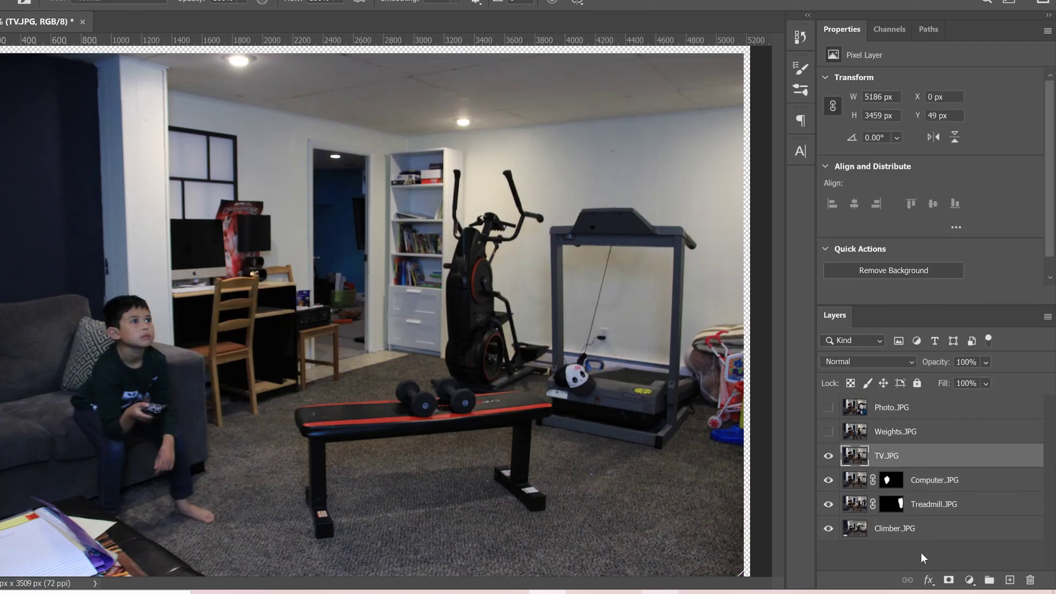
{"action": "left_click", "coordinate": [948, 579]}
{"action": "mouse_move", "coordinate": [165, 478]}
{"action": "left_mouse_down"}
{"action": "mouse_move", "coordinate": [152, 457]}
{"action": "mouse_move", "coordinate": [149, 316]}
{"action": "mouse_move", "coordinate": [134, 299]}
{"action": "mouse_move", "coordinate": [98, 336]}
{"action": "mouse_move", "coordinate": [72, 483]}
{"action": "mouse_move", "coordinate": [105, 539]}
{"action": "mouse_move", "coordinate": [110, 472]}
{"action": "mouse_move", "coordinate": [164, 528]}
{"action": "mouse_move", "coordinate": [205, 544]}
{"action": "mouse_move", "coordinate": [154, 418]}
{"action": "mouse_move", "coordinate": [192, 543]}
{"action": "mouse_move", "coordinate": [144, 330]}
{"action": "mouse_move", "coordinate": [132, 401]}
{"action": "mouse_move", "coordinate": [132, 314]}
{"action": "mouse_move", "coordinate": [132, 339]}
{"action": "mouse_move", "coordinate": [106, 351]}
{"action": "mouse_move", "coordinate": [125, 434]}
{"action": "mouse_move", "coordinate": [156, 453]}
{"action": "mouse_move", "coordinate": [102, 407]}
{"action": "left_mouse_up"}
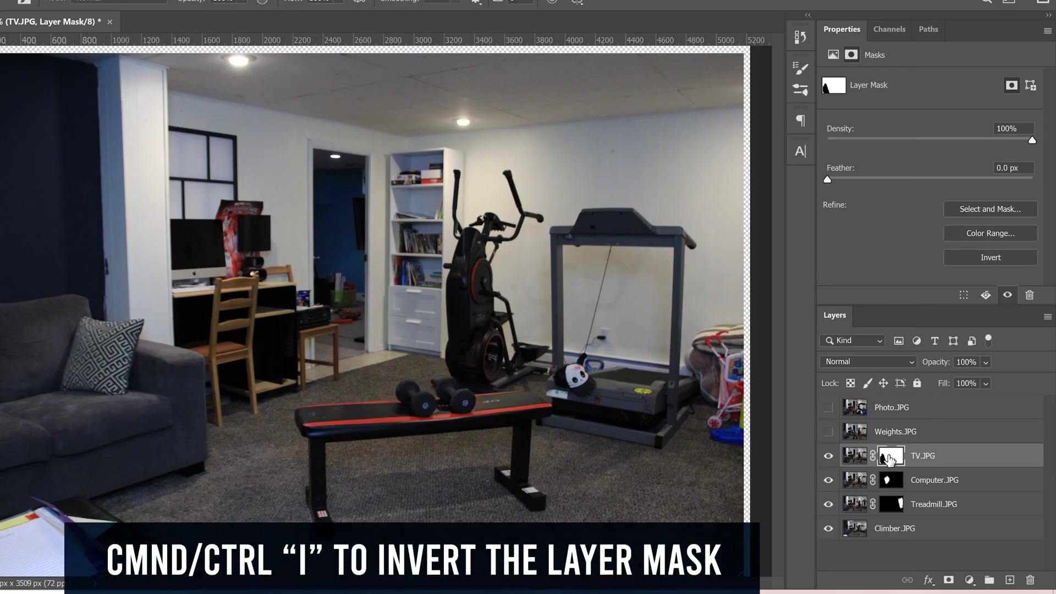
{"action": "key", "text": "ctrl+i"}
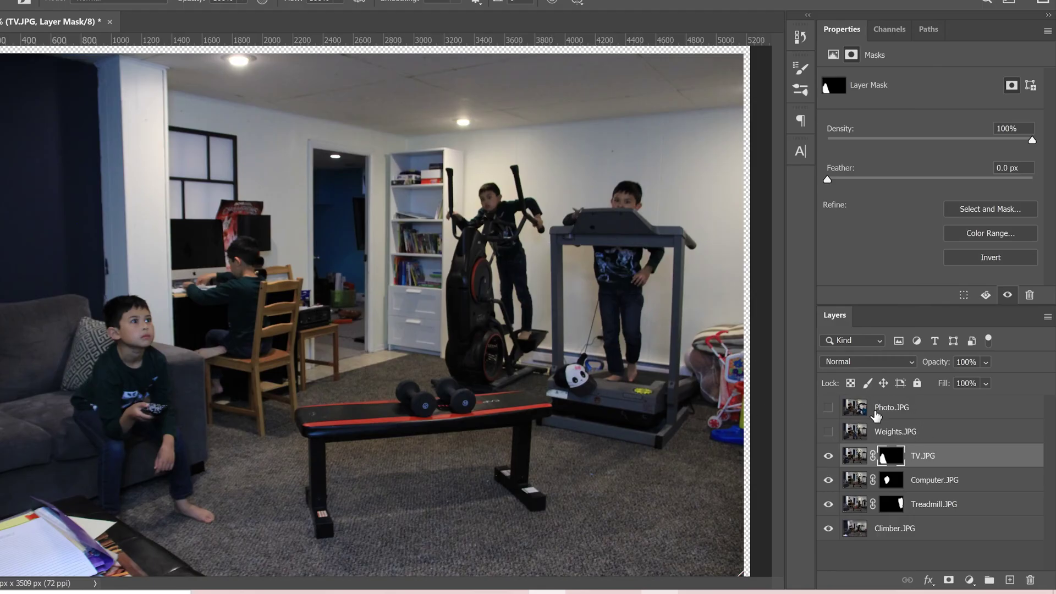
Step: Show the Weights.JPG layer and mask it down to the boy on the bench by painting over him and inverting the mask
{"action": "left_click", "coordinate": [892, 434]}
{"action": "left_click", "coordinate": [828, 433]}
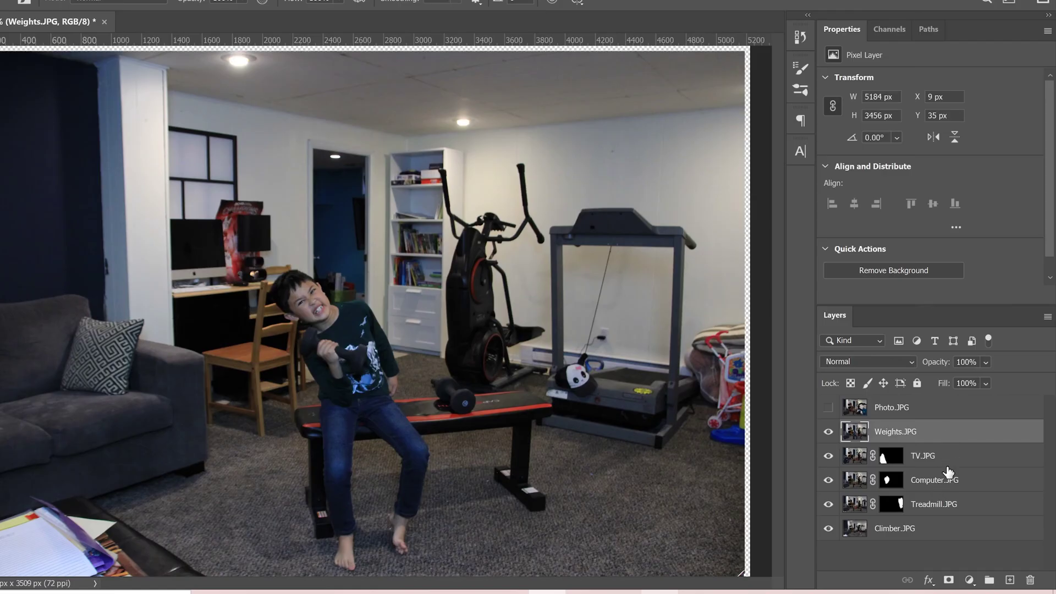
{"action": "left_click", "coordinate": [943, 577]}
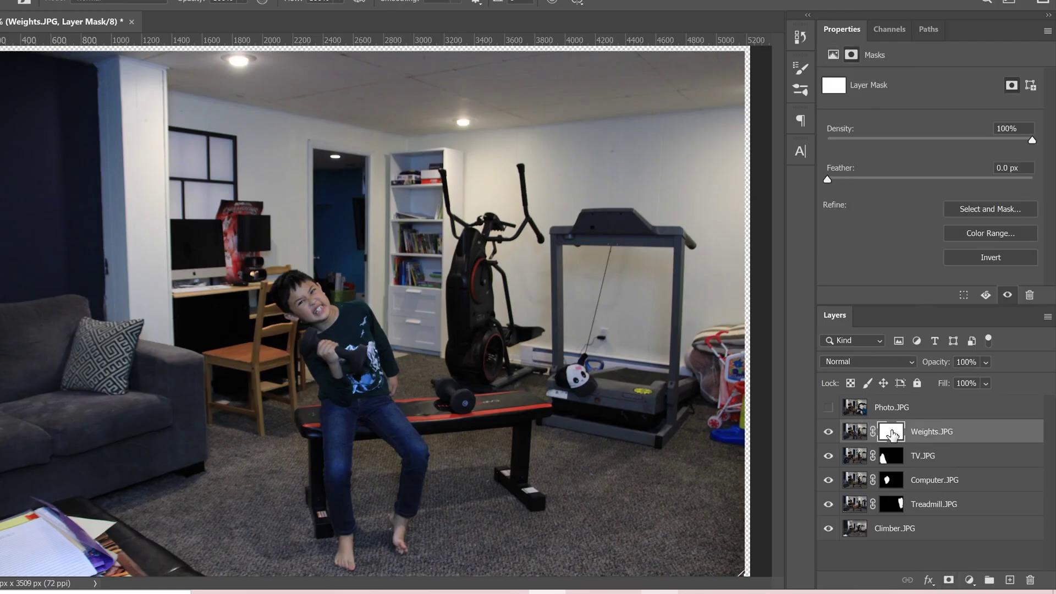
{"action": "mouse_move", "coordinate": [404, 543]}
{"action": "left_mouse_down"}
{"action": "mouse_move", "coordinate": [400, 497]}
{"action": "mouse_move", "coordinate": [412, 532]}
{"action": "mouse_move", "coordinate": [428, 453]}
{"action": "mouse_move", "coordinate": [381, 377]}
{"action": "mouse_move", "coordinate": [429, 436]}
{"action": "mouse_move", "coordinate": [407, 360]}
{"action": "mouse_move", "coordinate": [441, 435]}
{"action": "mouse_move", "coordinate": [349, 290]}
{"action": "mouse_move", "coordinate": [288, 297]}
{"action": "mouse_move", "coordinate": [288, 277]}
{"action": "mouse_move", "coordinate": [308, 274]}
{"action": "mouse_move", "coordinate": [282, 298]}
{"action": "mouse_move", "coordinate": [329, 354]}
{"action": "mouse_move", "coordinate": [356, 366]}
{"action": "mouse_move", "coordinate": [368, 340]}
{"action": "mouse_move", "coordinate": [395, 328]}
{"action": "mouse_move", "coordinate": [356, 483]}
{"action": "mouse_move", "coordinate": [357, 593]}
{"action": "mouse_move", "coordinate": [344, 455]}
{"action": "mouse_move", "coordinate": [321, 430]}
{"action": "mouse_move", "coordinate": [326, 380]}
{"action": "left_mouse_up"}
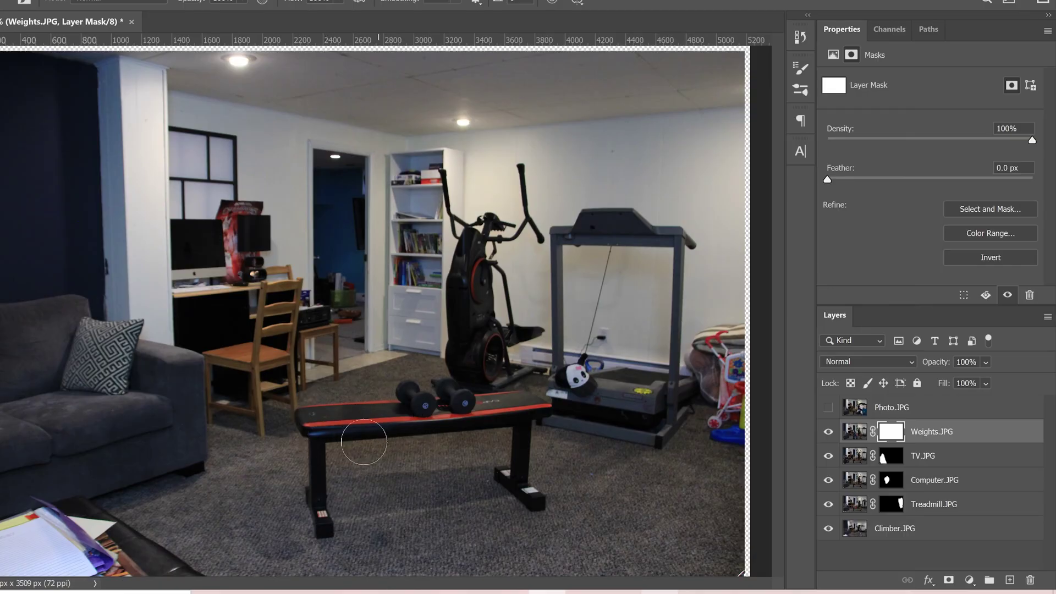
{"action": "mouse_move", "coordinate": [269, 319]}
{"action": "left_mouse_down"}
{"action": "mouse_move", "coordinate": [256, 281]}
{"action": "mouse_move", "coordinate": [257, 330]}
{"action": "mouse_move", "coordinate": [287, 314]}
{"action": "mouse_move", "coordinate": [300, 255]}
{"action": "mouse_move", "coordinate": [263, 271]}
{"action": "mouse_move", "coordinate": [259, 247]}
{"action": "left_mouse_up"}
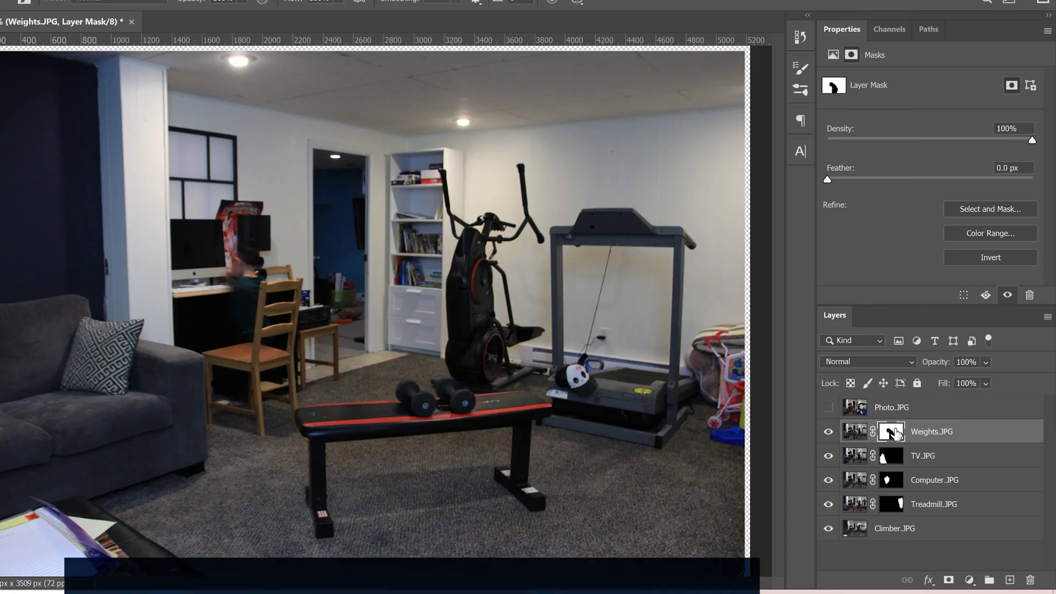
{"action": "key", "text": "ctrl+i"}
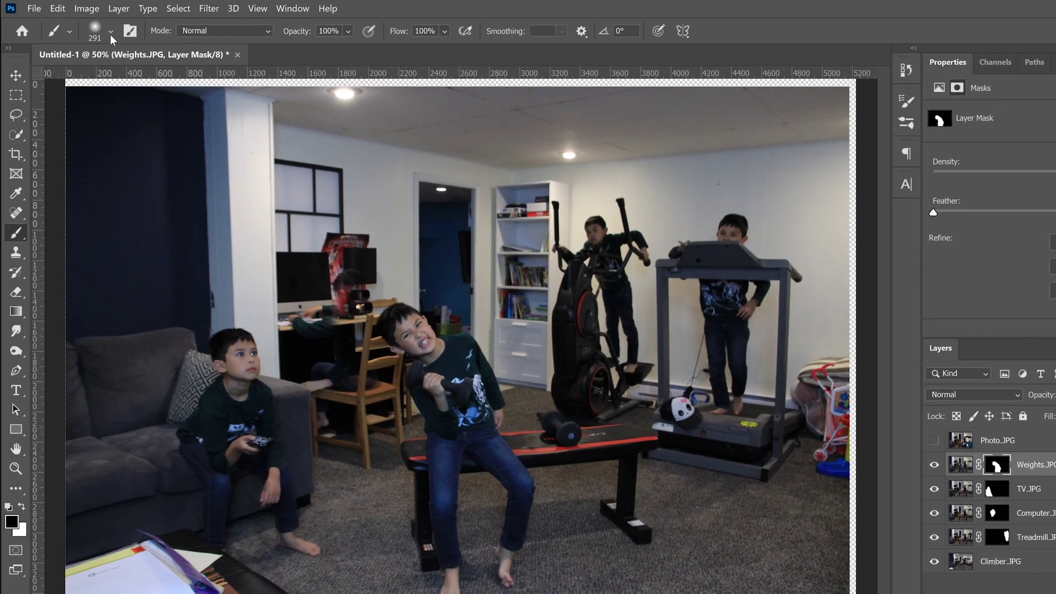
Step: Paint black on the Weights.JPG mask with a 117 px brush at 51% hardness to reveal the boy at the computer
{"action": "left_click", "coordinate": [111, 31]}
{"action": "left_click_drag", "start_coordinate": [166, 79], "coordinate": [138, 81]}
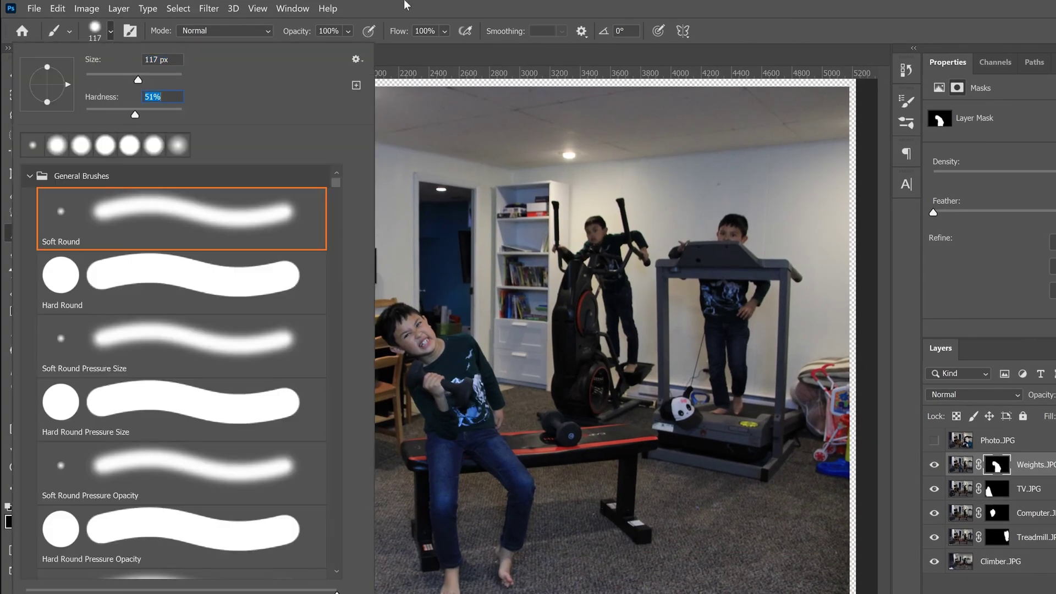
{"action": "key", "text": "Return"}
{"action": "left_click_drag", "start_coordinate": [356, 273], "coordinate": [345, 306]}
{"action": "key", "text": "ctrl+plus"}
{"action": "key", "text": "ctrl+plus"}
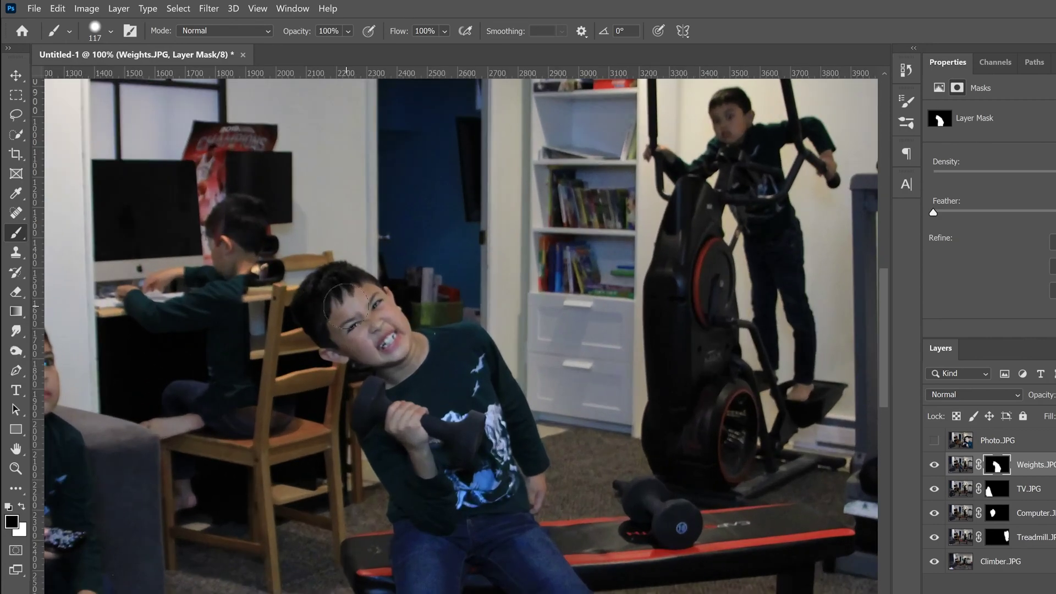
{"action": "mouse_move", "coordinate": [273, 217]}
{"action": "left_mouse_down"}
{"action": "mouse_move", "coordinate": [252, 326]}
{"action": "mouse_move", "coordinate": [273, 236]}
{"action": "mouse_move", "coordinate": [289, 268]}
{"action": "mouse_move", "coordinate": [274, 319]}
{"action": "mouse_move", "coordinate": [282, 333]}
{"action": "mouse_move", "coordinate": [418, 374]}
{"action": "mouse_move", "coordinate": [399, 333]}
{"action": "mouse_move", "coordinate": [293, 310]}
{"action": "mouse_move", "coordinate": [264, 269]}
{"action": "mouse_move", "coordinate": [303, 368]}
{"action": "mouse_move", "coordinate": [337, 386]}
{"action": "mouse_move", "coordinate": [326, 420]}
{"action": "mouse_move", "coordinate": [369, 499]}
{"action": "mouse_move", "coordinate": [364, 513]}
{"action": "mouse_move", "coordinate": [246, 340]}
{"action": "mouse_move", "coordinate": [282, 350]}
{"action": "mouse_move", "coordinate": [327, 419]}
{"action": "mouse_move", "coordinate": [254, 364]}
{"action": "mouse_move", "coordinate": [257, 393]}
{"action": "mouse_move", "coordinate": [223, 376]}
{"action": "mouse_move", "coordinate": [216, 358]}
{"action": "mouse_move", "coordinate": [192, 388]}
{"action": "mouse_move", "coordinate": [224, 463]}
{"action": "mouse_move", "coordinate": [290, 556]}
{"action": "mouse_move", "coordinate": [275, 572]}
{"action": "mouse_move", "coordinate": [287, 480]}
{"action": "mouse_move", "coordinate": [339, 545]}
{"action": "mouse_move", "coordinate": [329, 552]}
{"action": "mouse_move", "coordinate": [289, 438]}
{"action": "mouse_move", "coordinate": [305, 380]}
{"action": "mouse_move", "coordinate": [256, 286]}
{"action": "left_mouse_up"}
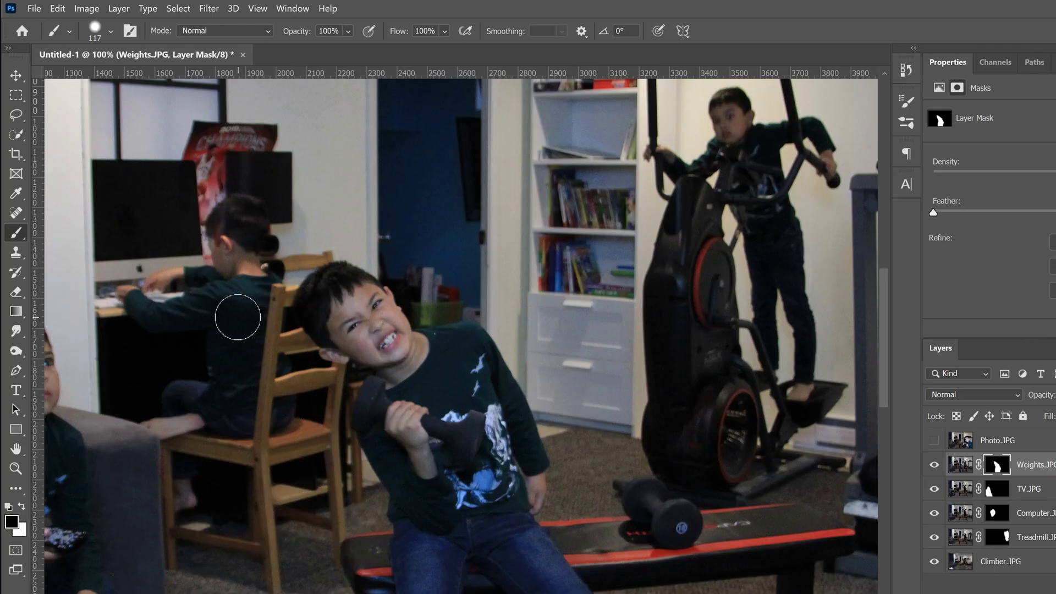
{"action": "key", "text": "ctrl+minus"}
{"action": "key", "text": "ctrl+minus"}
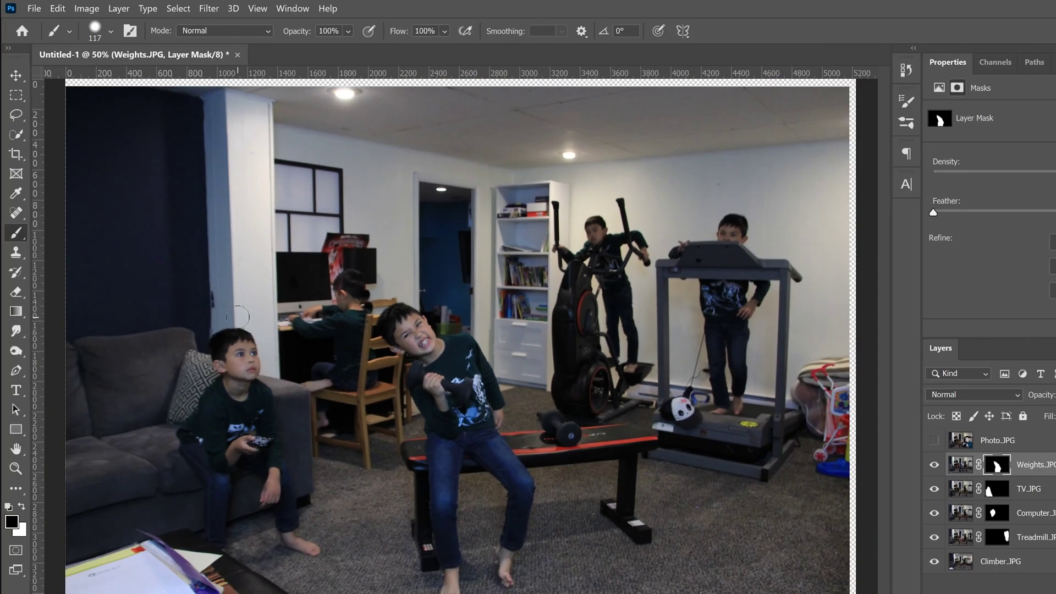
{"action": "key", "text": "ctrl+minus"}
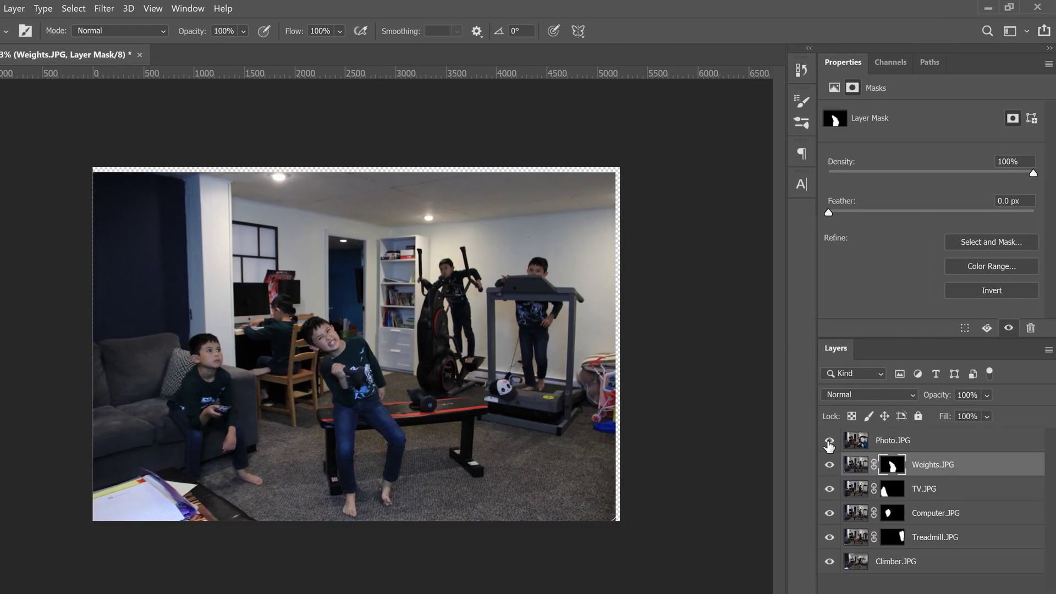
Step: Show the Photo.JPG layer and select the boy holding the camera on it with the Quick Selection tool
{"action": "left_click", "coordinate": [829, 442]}
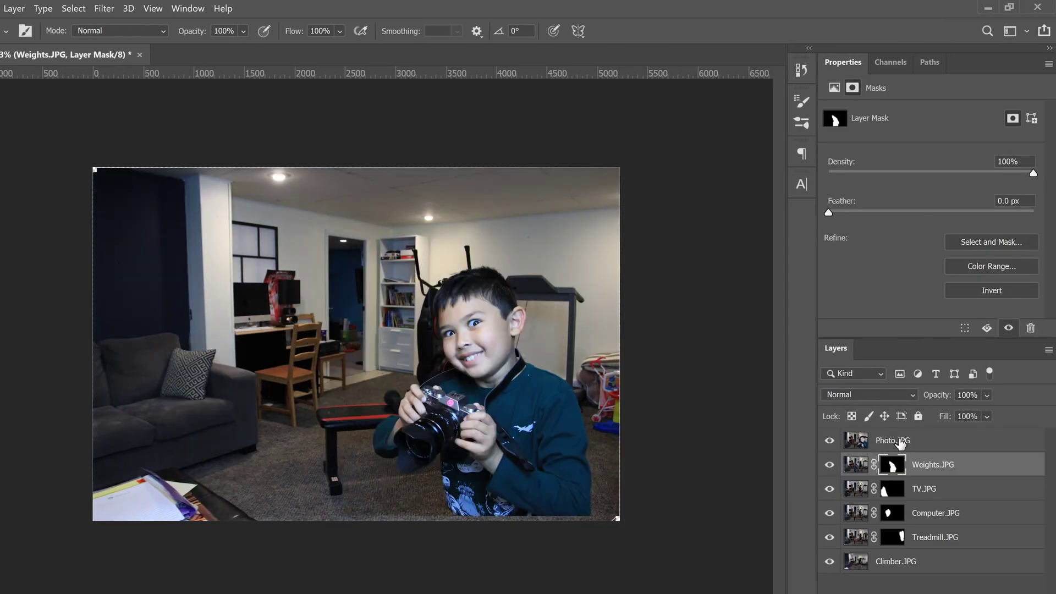
{"action": "left_click", "coordinate": [890, 440]}
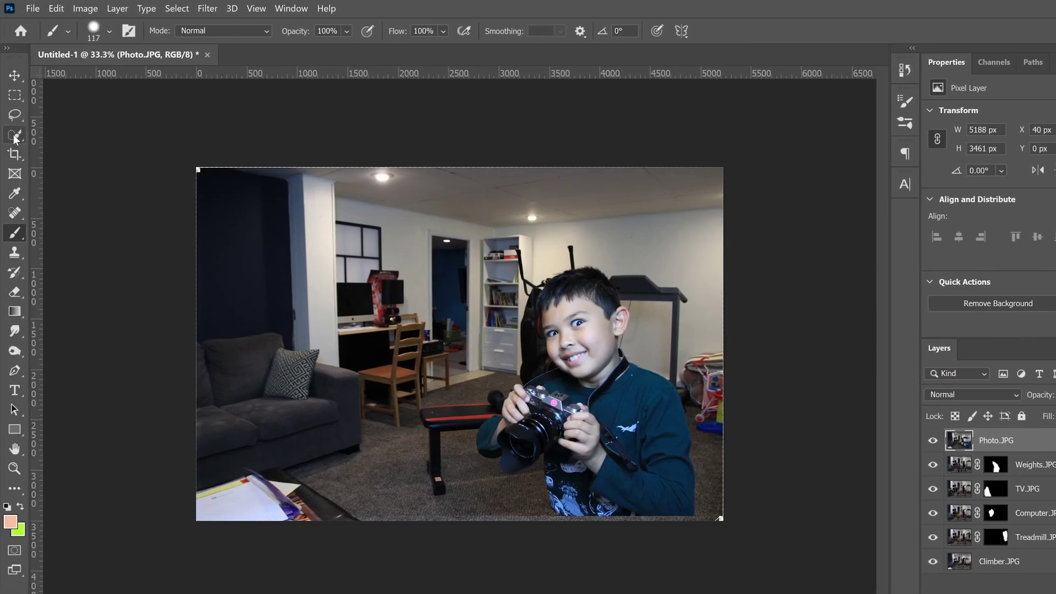
{"action": "left_click", "coordinate": [15, 135]}
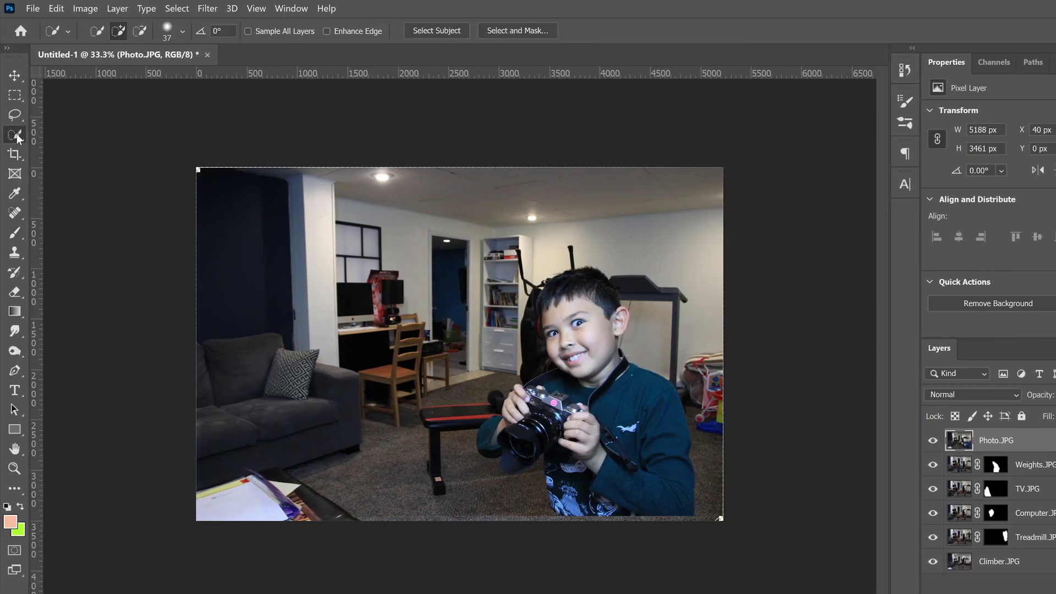
{"action": "right_click", "coordinate": [17, 135]}
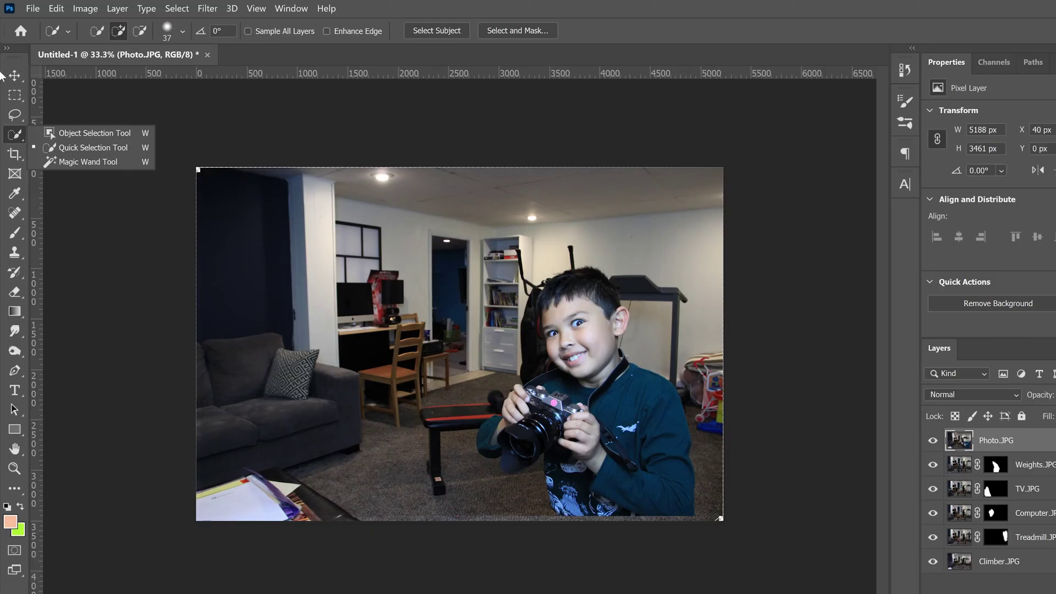
{"action": "left_click", "coordinate": [77, 147]}
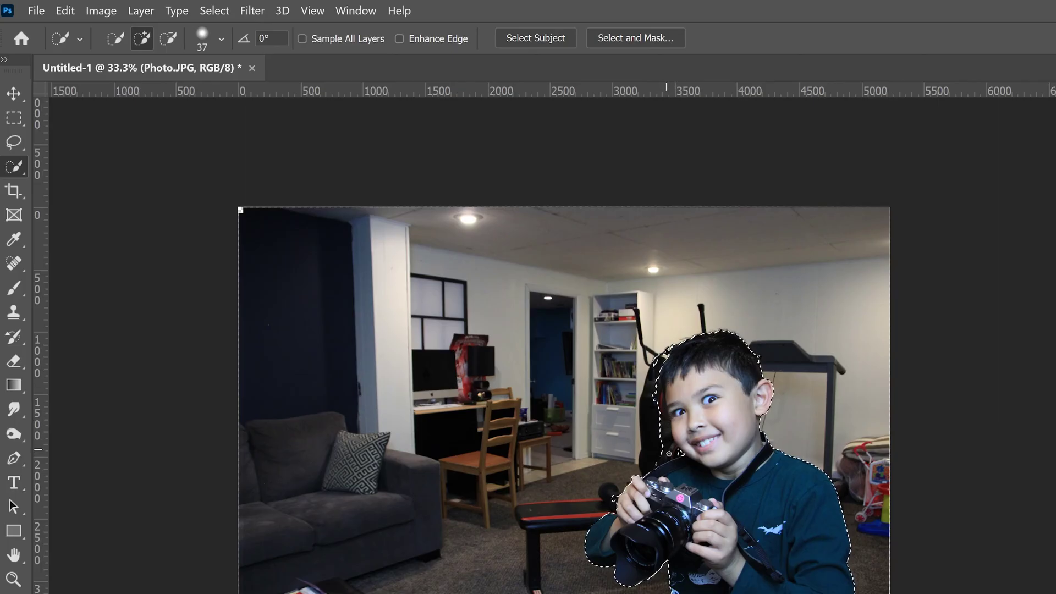
Step: Subtract the background areas around the boy's head, face and neck from the selection
{"action": "left_click", "coordinate": [169, 38]}
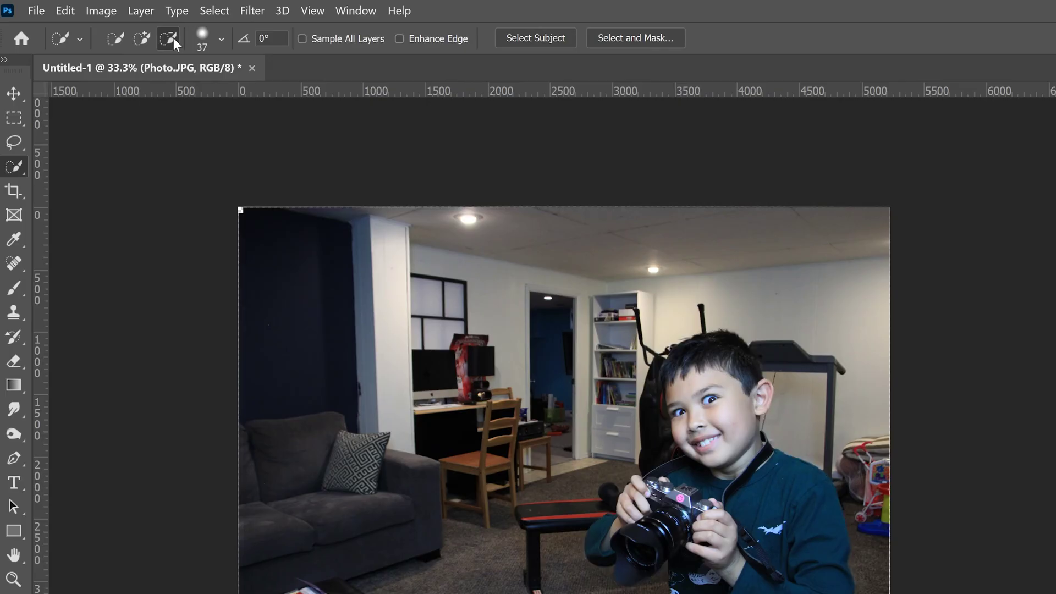
{"action": "key", "text": "ctrl+plus"}
{"action": "key", "text": "ctrl+plus"}
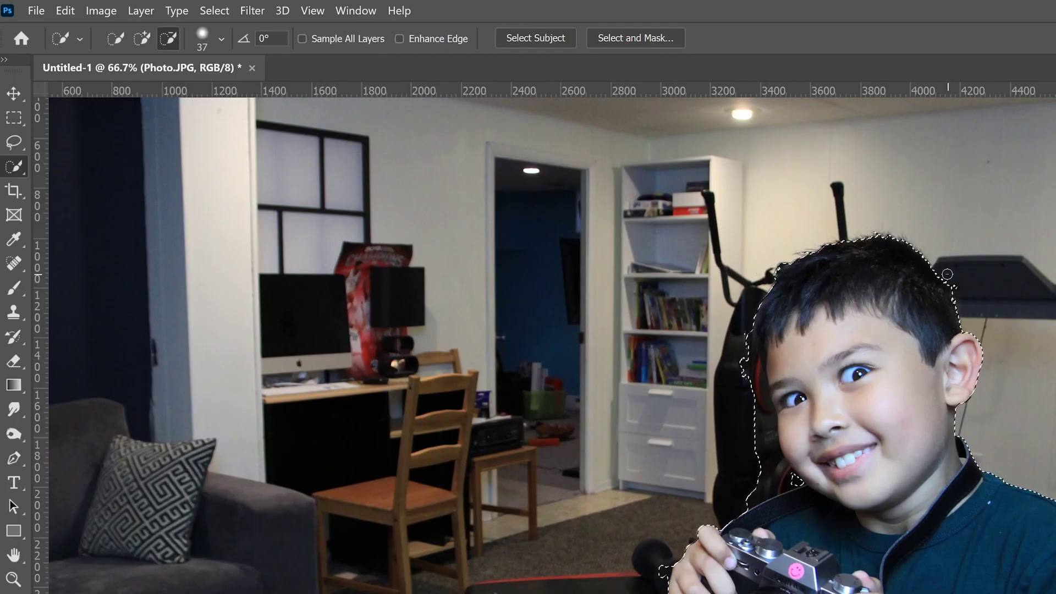
{"action": "left_click_drag", "start_coordinate": [969, 302], "coordinate": [939, 371]}
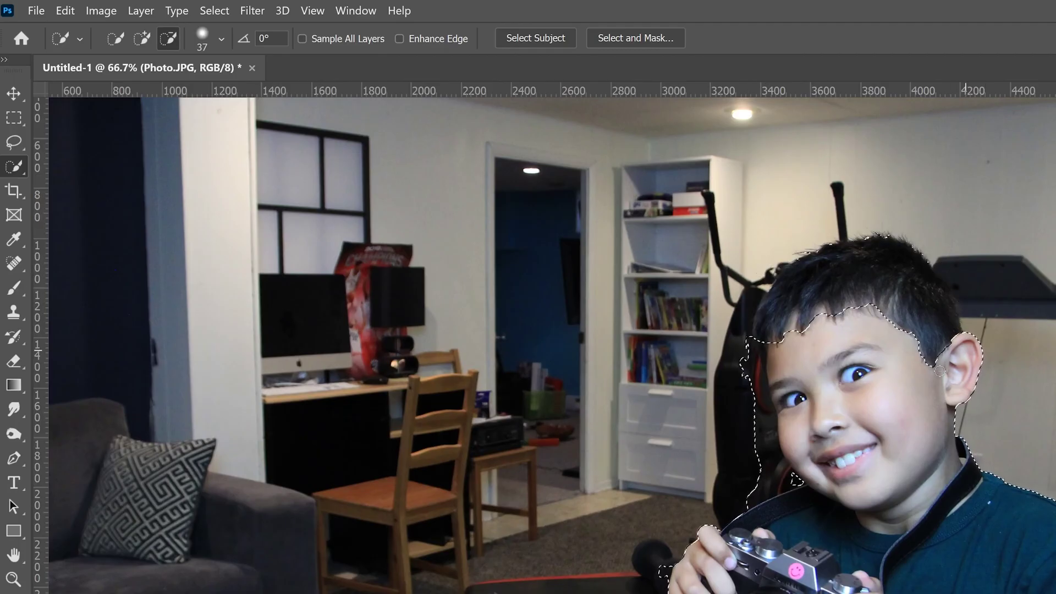
{"action": "mouse_move", "coordinate": [767, 322]}
{"action": "left_mouse_down"}
{"action": "mouse_move", "coordinate": [731, 348]}
{"action": "mouse_move", "coordinate": [742, 328]}
{"action": "mouse_move", "coordinate": [759, 410]}
{"action": "left_mouse_up"}
{"action": "mouse_move", "coordinate": [780, 466]}
{"action": "left_mouse_down"}
{"action": "mouse_move", "coordinate": [795, 487]}
{"action": "mouse_move", "coordinate": [759, 490]}
{"action": "left_mouse_up"}
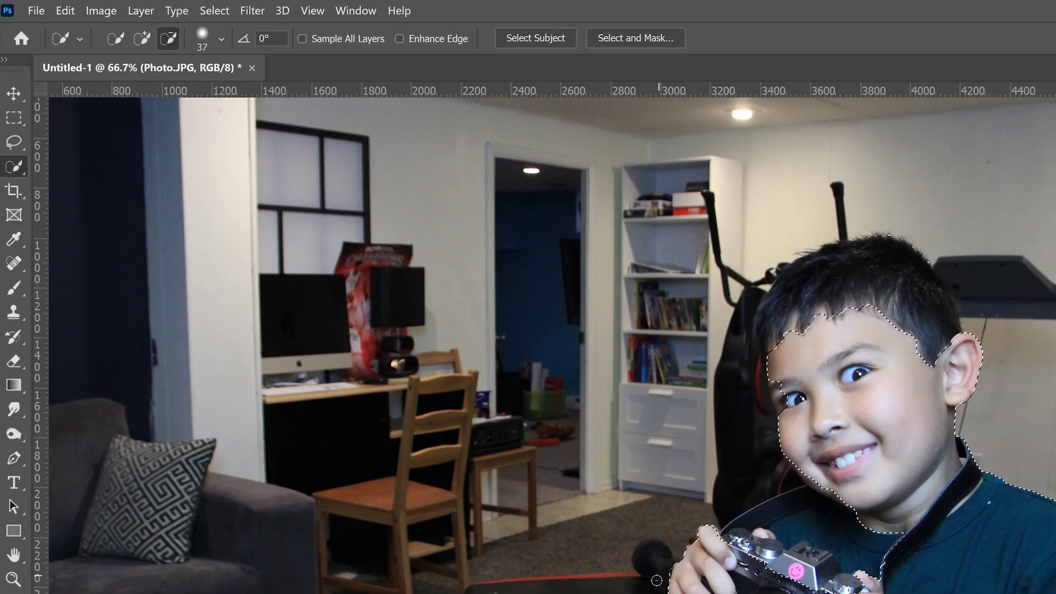
Step: Add the boy's hair and the camera strap over his shoulder back to the selection
{"action": "left_click", "coordinate": [141, 38]}
{"action": "mouse_move", "coordinate": [723, 546]}
{"action": "left_mouse_down"}
{"action": "mouse_move", "coordinate": [775, 509]}
{"action": "mouse_move", "coordinate": [833, 490]}
{"action": "left_mouse_up"}
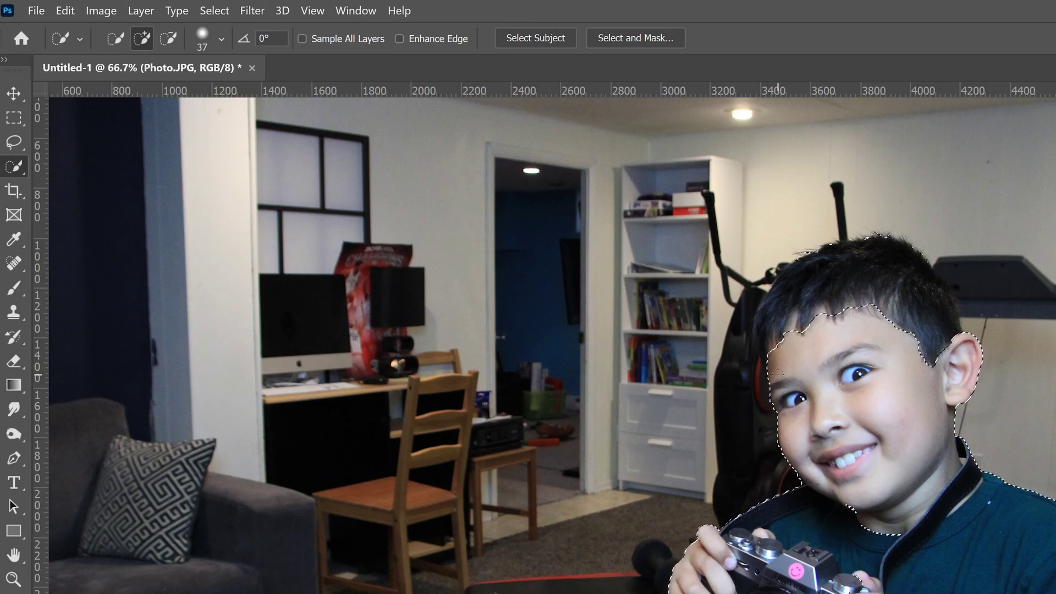
{"action": "left_click_drag", "start_coordinate": [765, 342], "coordinate": [768, 372]}
{"action": "left_click_drag", "start_coordinate": [767, 329], "coordinate": [774, 283]}
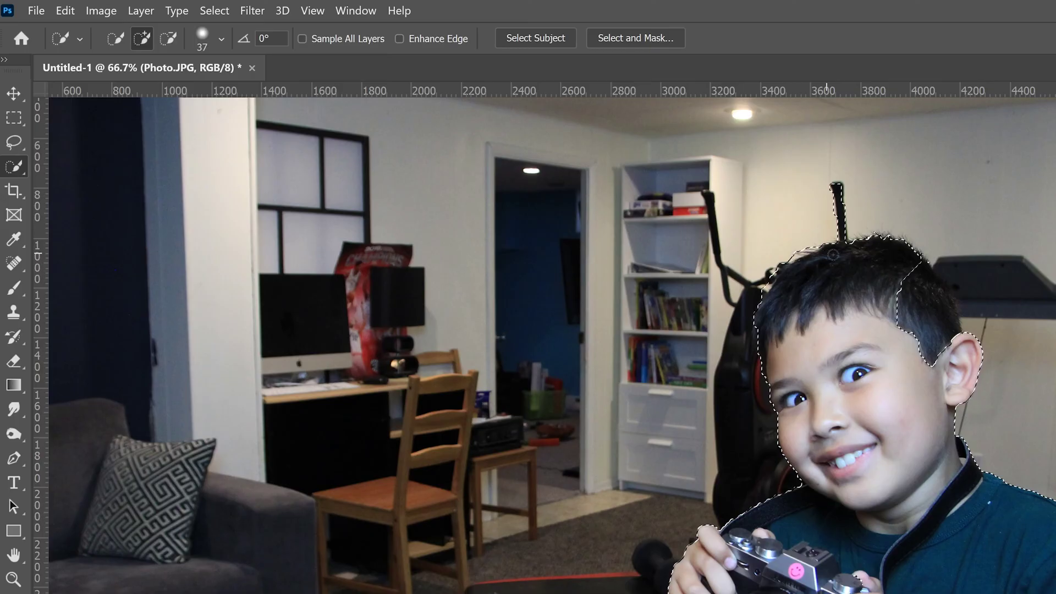
{"action": "left_click_drag", "start_coordinate": [905, 270], "coordinate": [940, 364]}
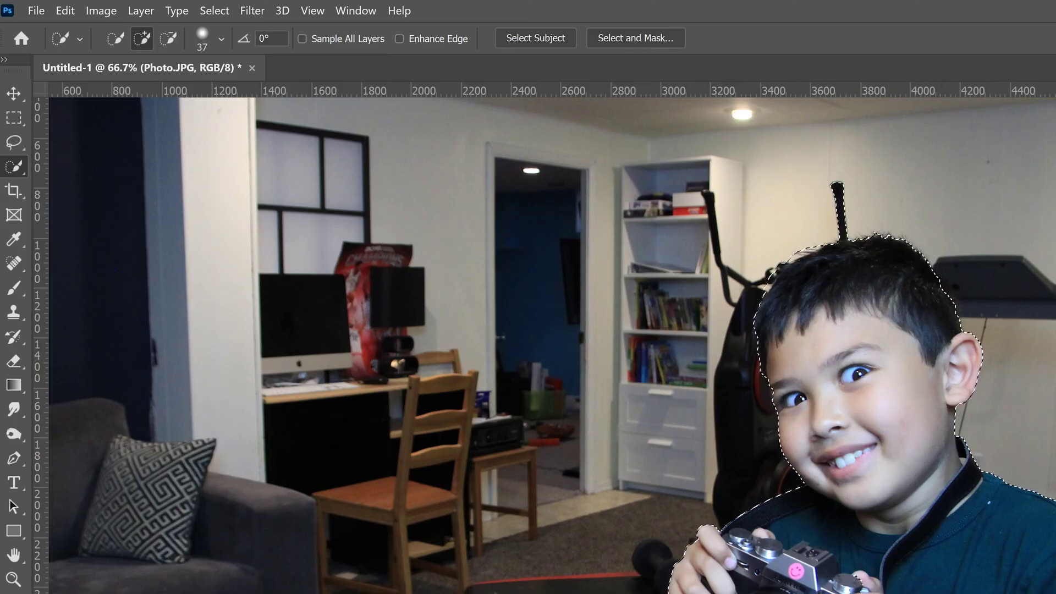
Step: Subtract the exercise machine's handle above the boy's head from the selection
{"action": "scroll", "coordinate": [769, 548], "scroll_direction": "right", "scroll_amount": 5}
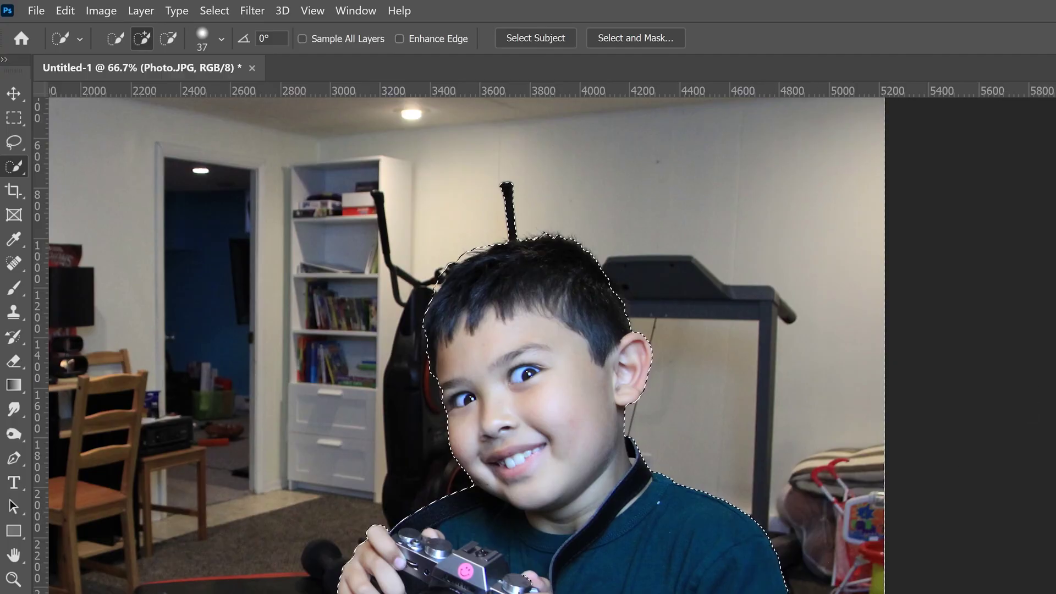
{"action": "scroll", "coordinate": [460, 345], "scroll_direction": "down", "scroll_amount": 6}
{"action": "scroll", "coordinate": [460, 345], "scroll_direction": "up", "scroll_amount": 6}
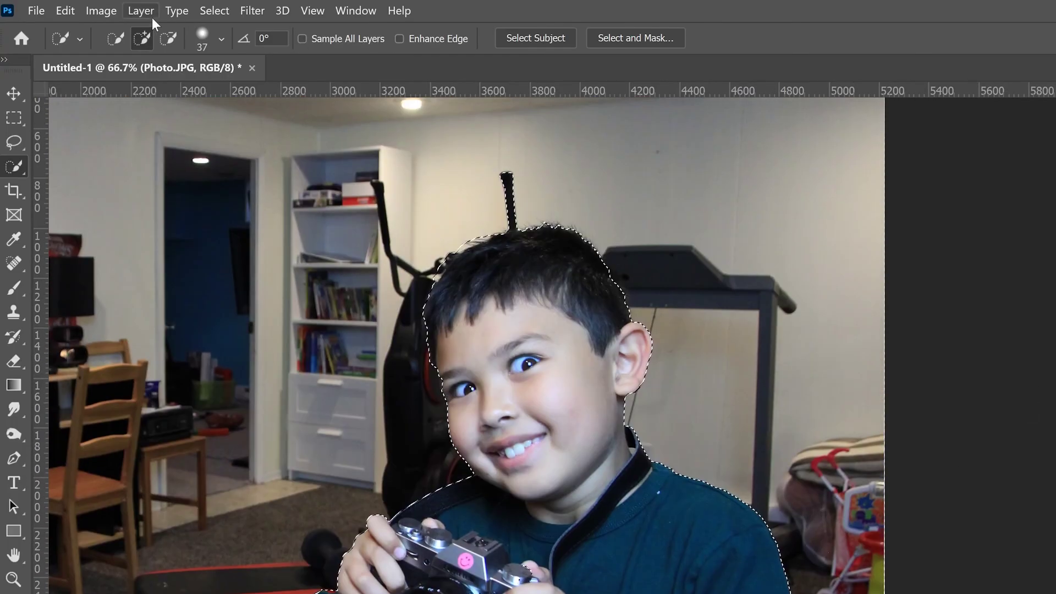
{"action": "left_click", "coordinate": [169, 38]}
{"action": "mouse_move", "coordinate": [539, 211]}
{"action": "left_mouse_down"}
{"action": "mouse_move", "coordinate": [506, 220]}
{"action": "mouse_move", "coordinate": [504, 177]}
{"action": "left_mouse_up"}
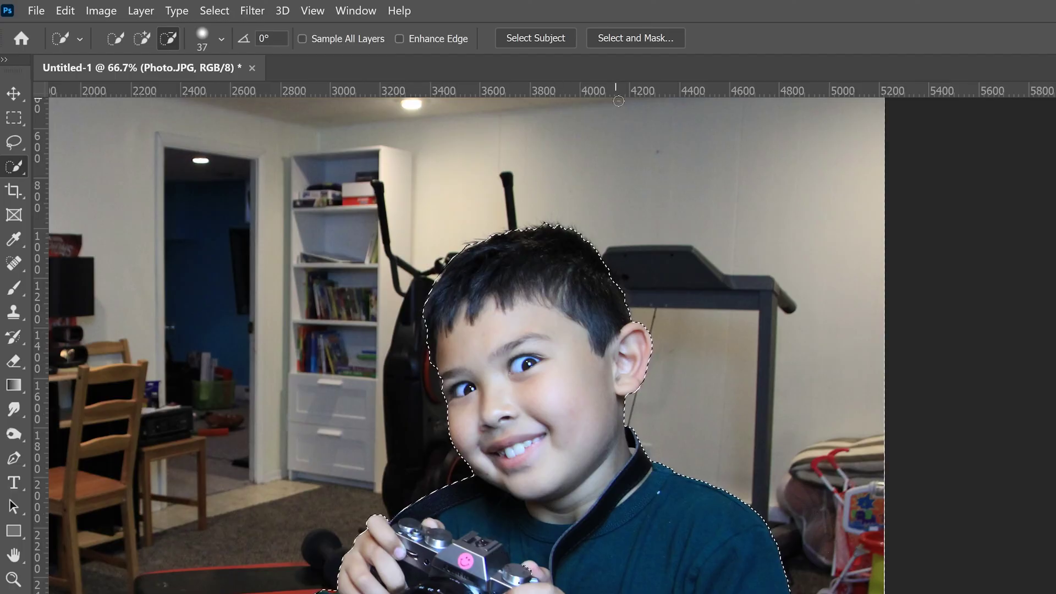
Step: In Select and Mask, set the feather to 2.5 px and shift edge to -70%, and brush along the hair to refine its edge
{"action": "left_click", "coordinate": [636, 35]}
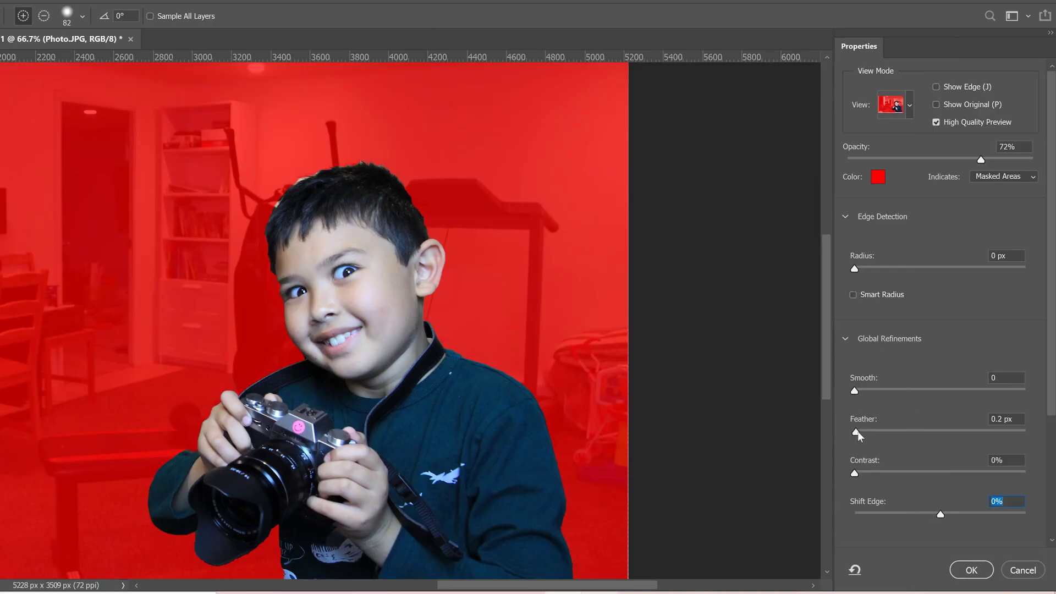
{"action": "left_click", "coordinate": [877, 433]}
{"action": "left_click_drag", "start_coordinate": [941, 514], "coordinate": [879, 515]}
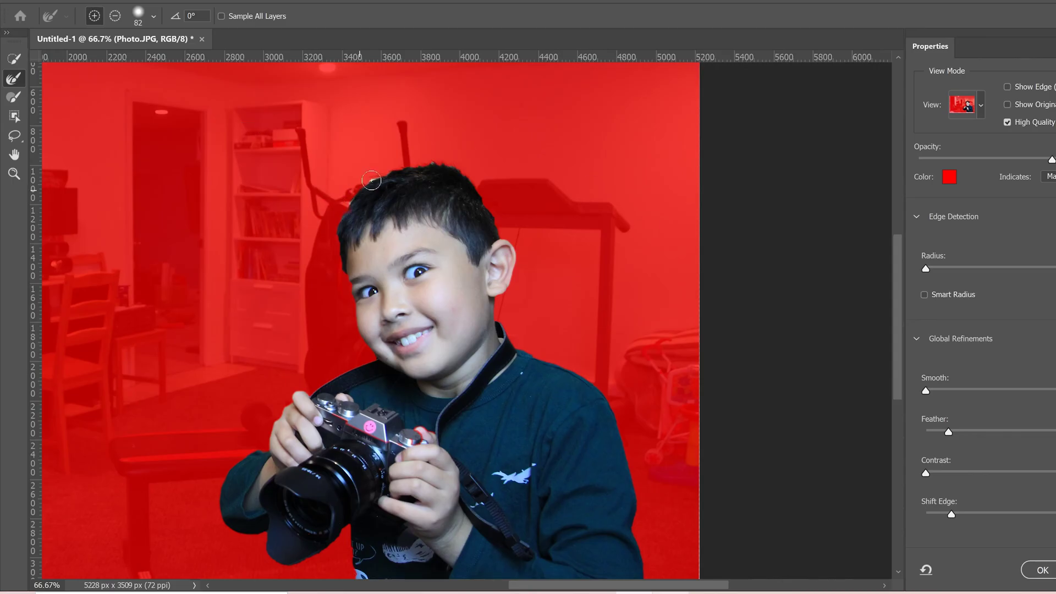
{"action": "left_click_drag", "start_coordinate": [433, 165], "coordinate": [486, 188]}
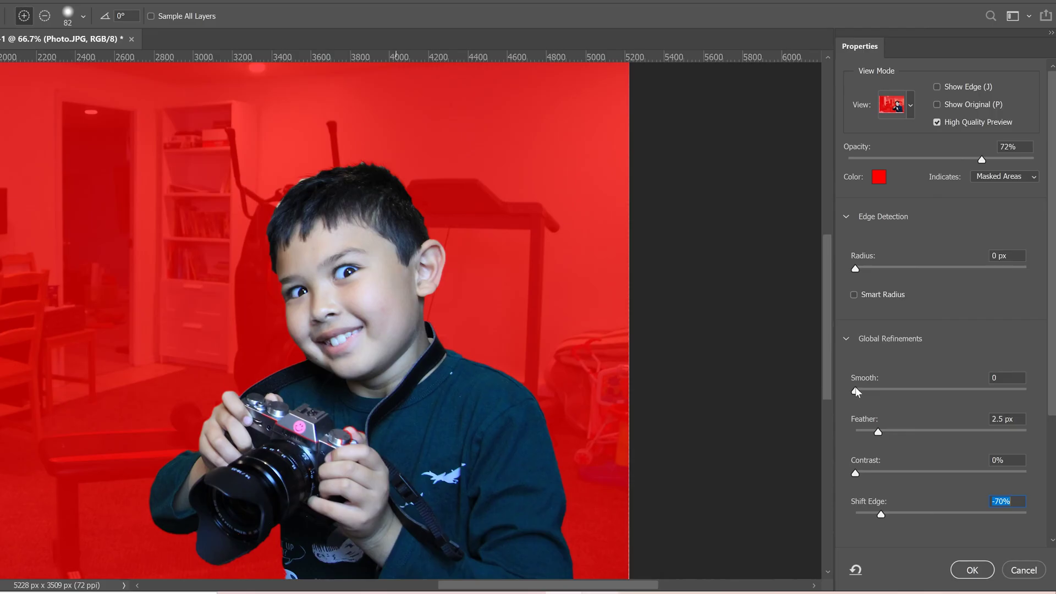
Step: Set the selection edge's smoothing to 10 and its contrast to 23%
{"action": "left_click_drag", "start_coordinate": [868, 391], "coordinate": [873, 391]}
{"action": "left_click_drag", "start_coordinate": [868, 471], "coordinate": [894, 472]}
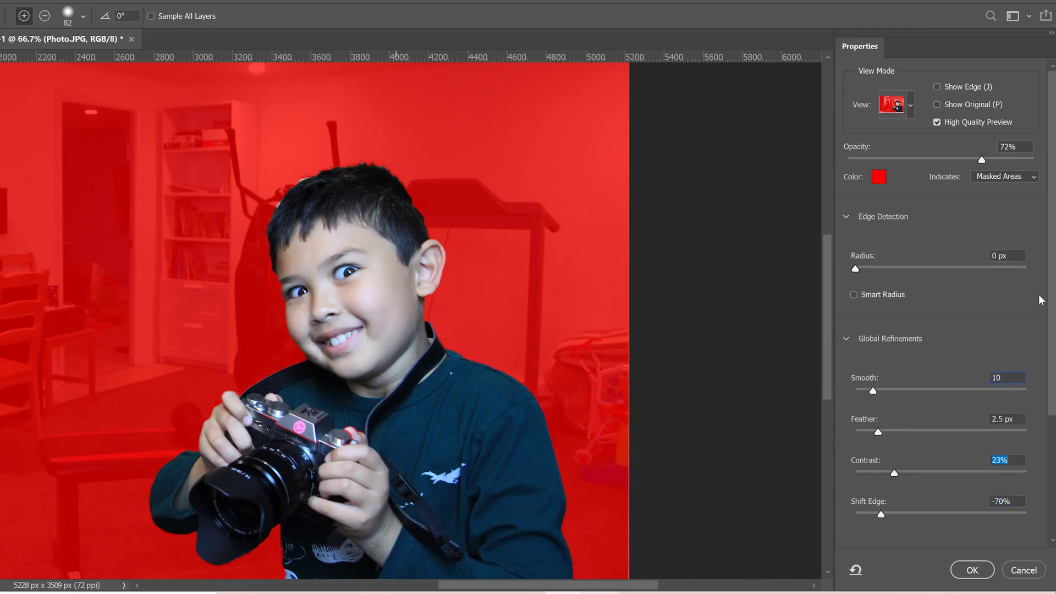
{"action": "left_click_drag", "start_coordinate": [1051, 277], "coordinate": [1051, 433]}
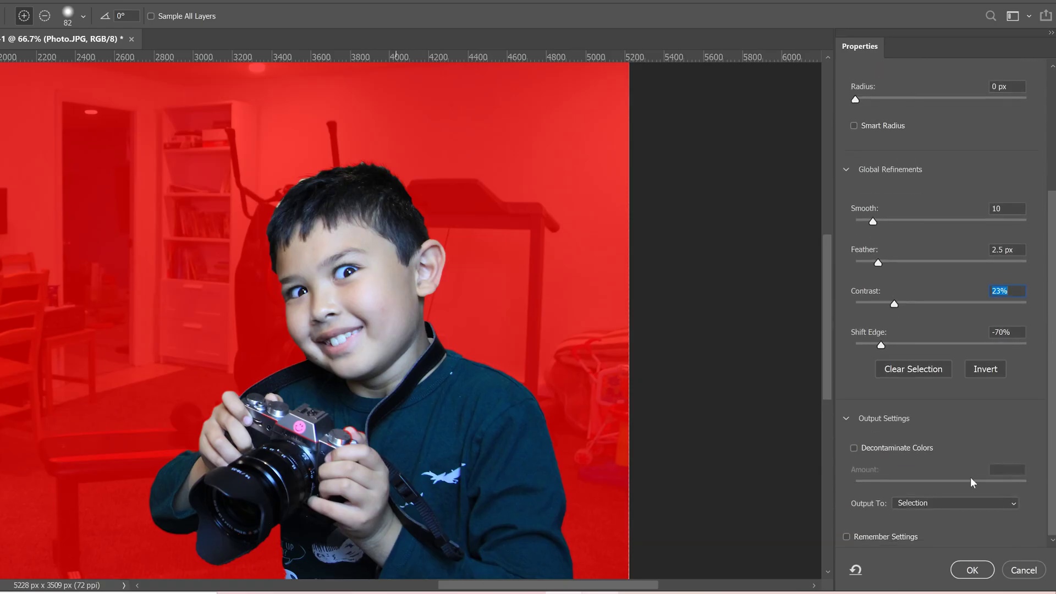
Step: Output the refined selection as a layer mask on the Photo.JPG layer
{"action": "left_click", "coordinate": [926, 502]}
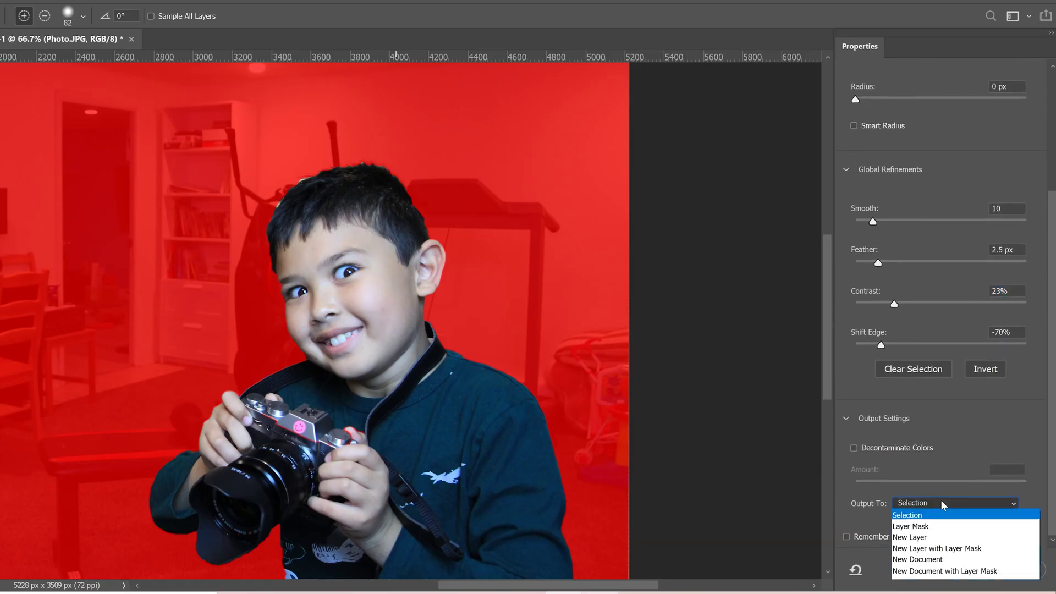
{"action": "left_click", "coordinate": [912, 527]}
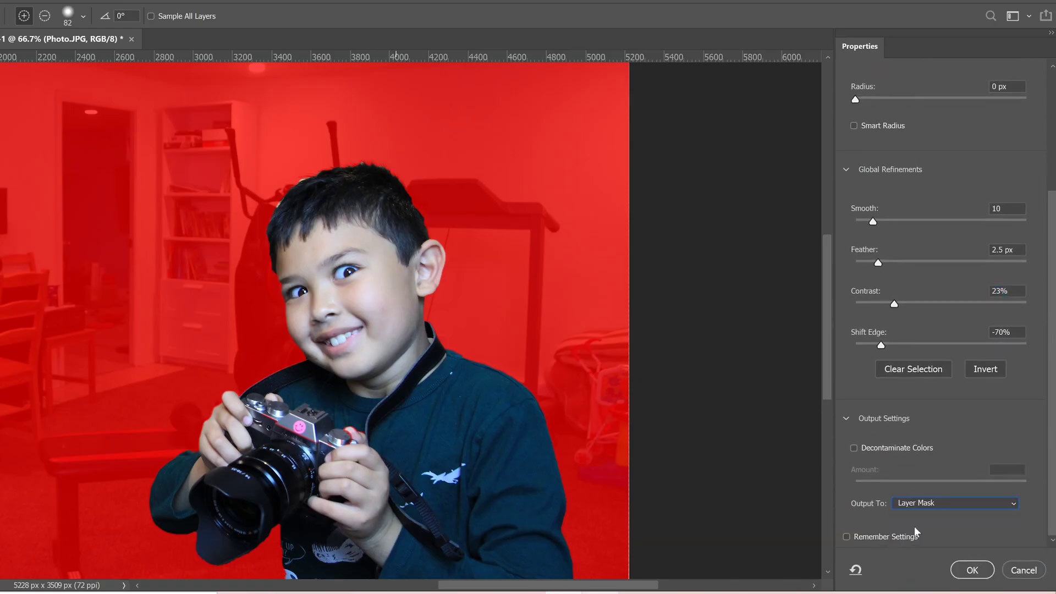
{"action": "left_click", "coordinate": [973, 570]}
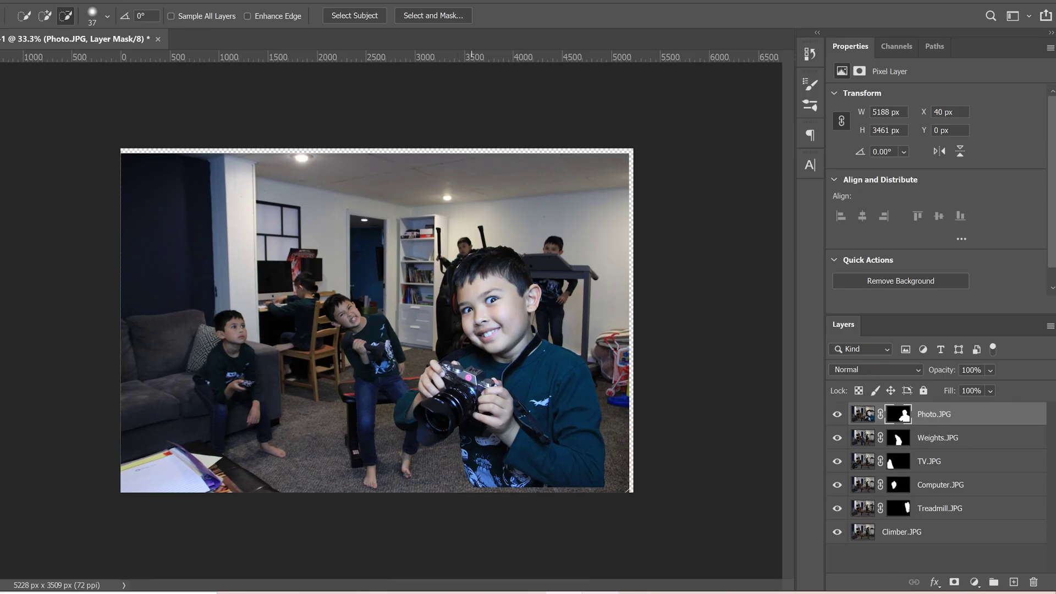
Step: Target the Photo.JPG layer's mask and ready a 117 px soft round brush with 50% hardness
{"action": "left_click", "coordinate": [903, 412]}
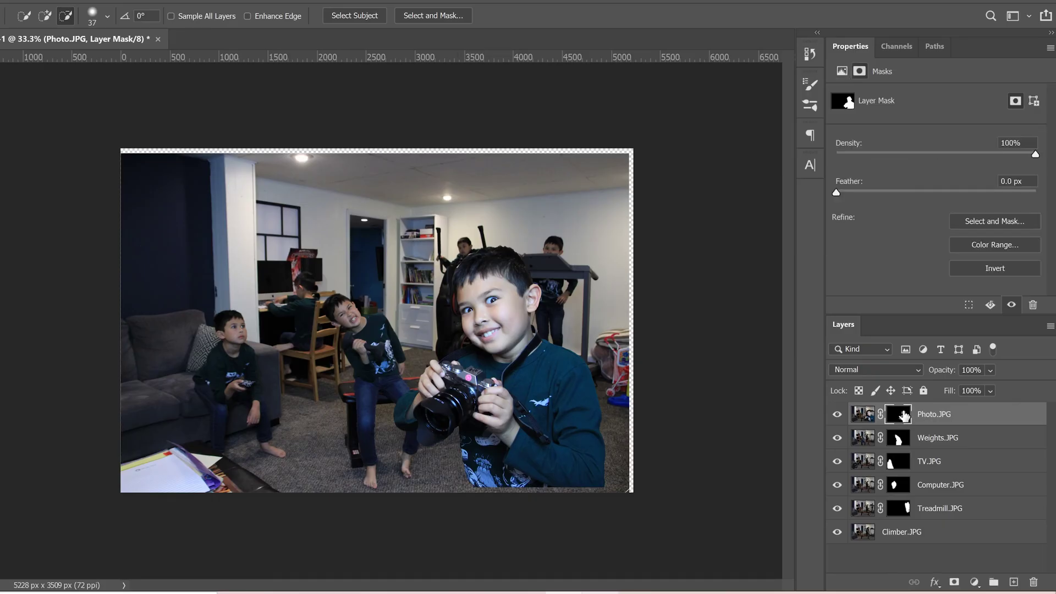
{"action": "key", "text": "ctrl+plus"}
{"action": "key", "text": "ctrl+plus"}
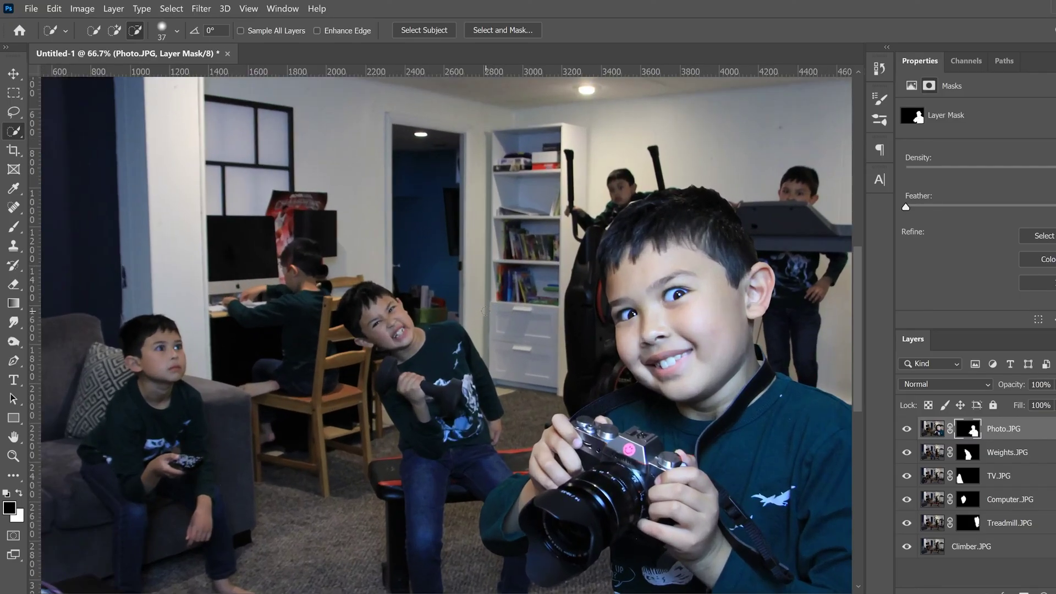
{"action": "left_click", "coordinate": [13, 227]}
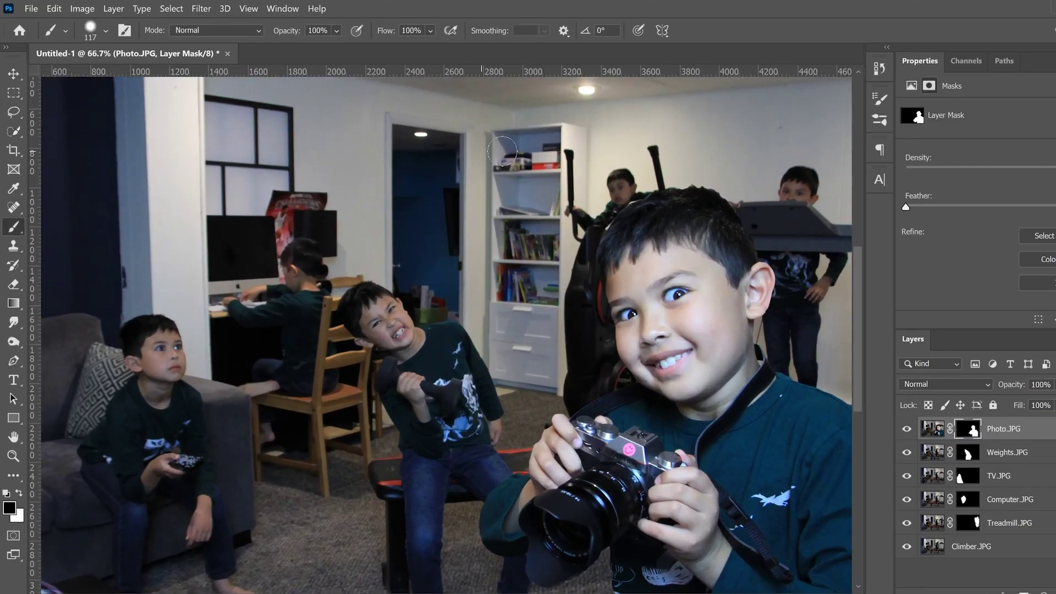
{"action": "left_click", "coordinate": [593, 221]}
{"action": "left_click", "coordinate": [105, 30]}
{"action": "mouse_move", "coordinate": [132, 114]}
{"action": "left_mouse_down"}
{"action": "mouse_move", "coordinate": [118, 114]}
{"action": "mouse_move", "coordinate": [130, 114]}
{"action": "left_mouse_up"}
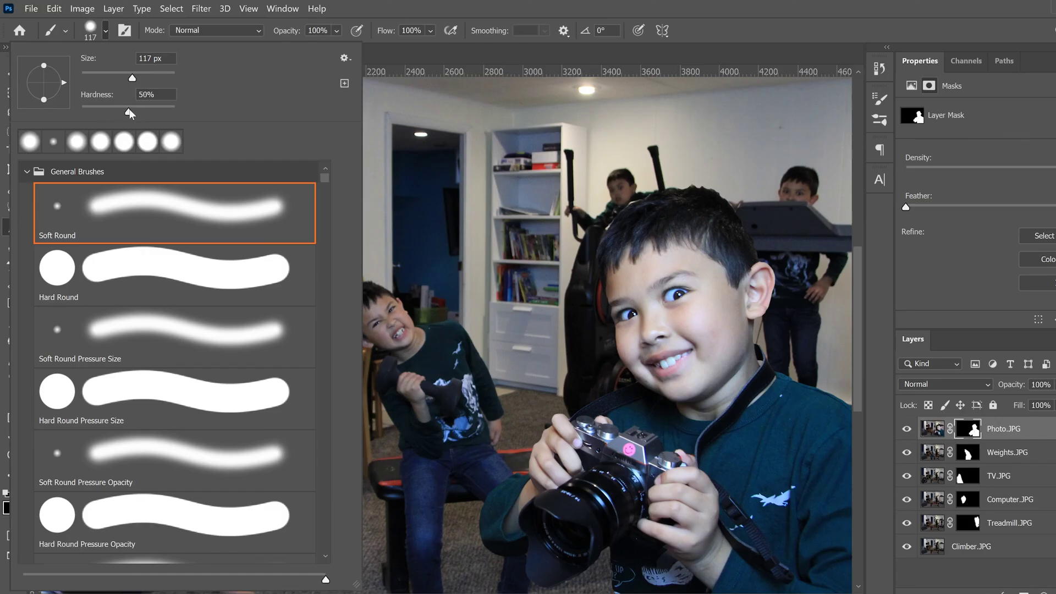
{"action": "left_click", "coordinate": [697, 11]}
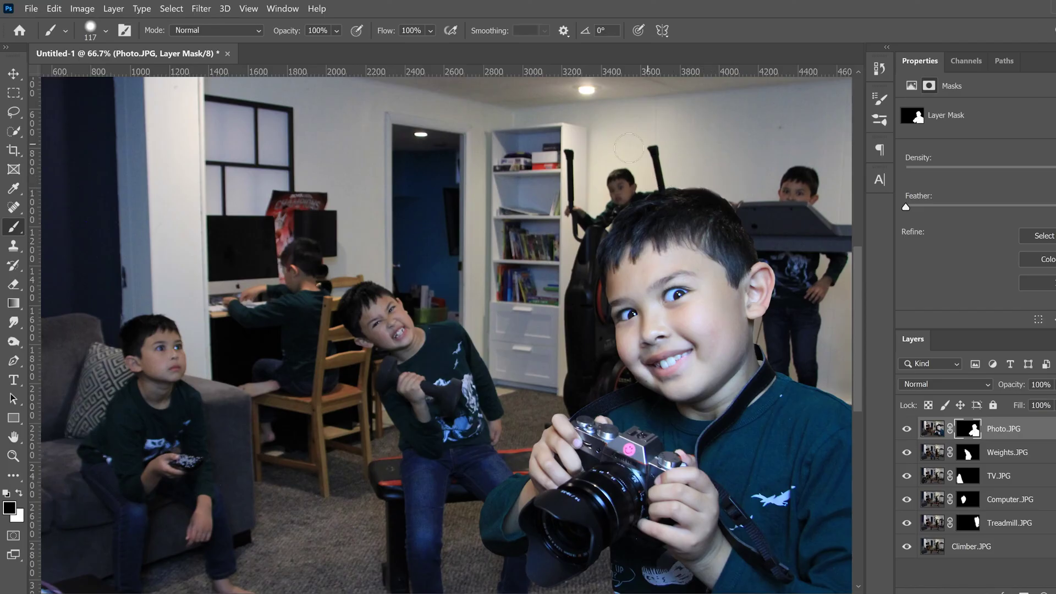
Step: Scale the Photo.JPG image to about 86.55% and reposition the boy with the camera at the lower edge of the picture
{"action": "key", "text": "ctrl+minus"}
{"action": "key", "text": "ctrl+minus"}
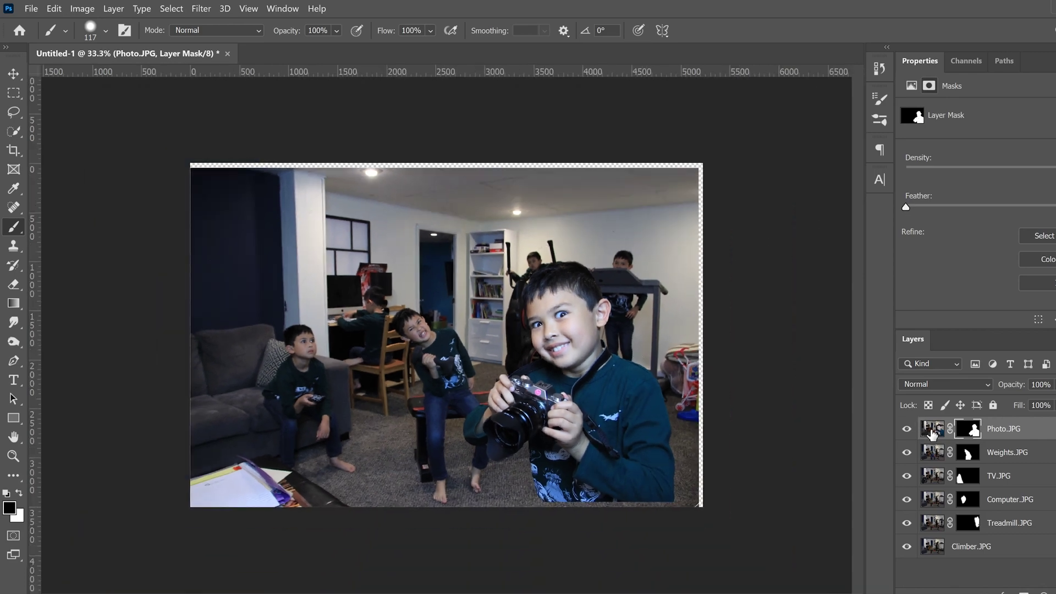
{"action": "left_click", "coordinate": [930, 432]}
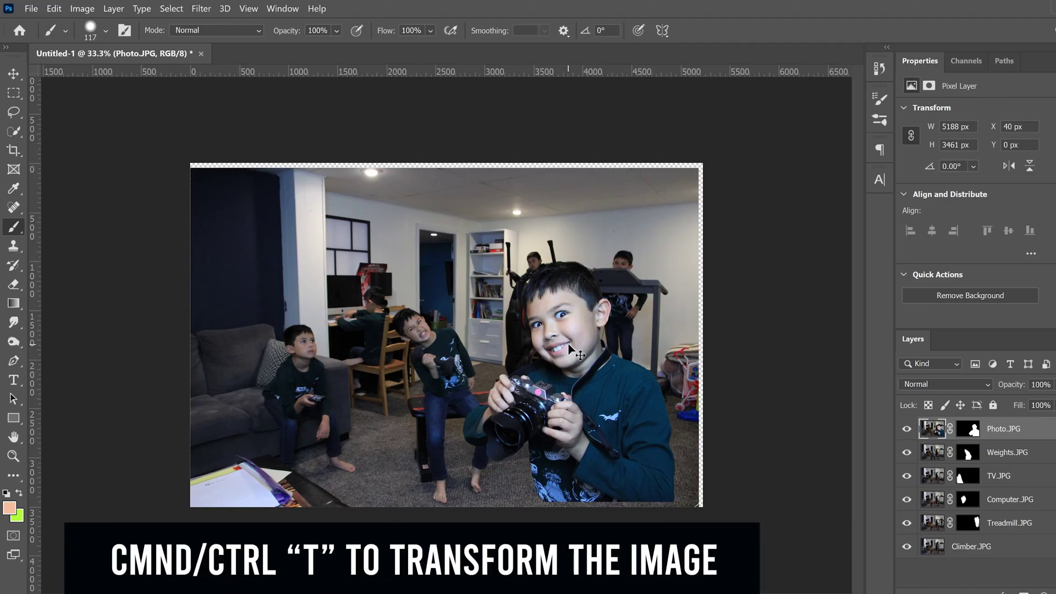
{"action": "key", "text": "ctrl+t"}
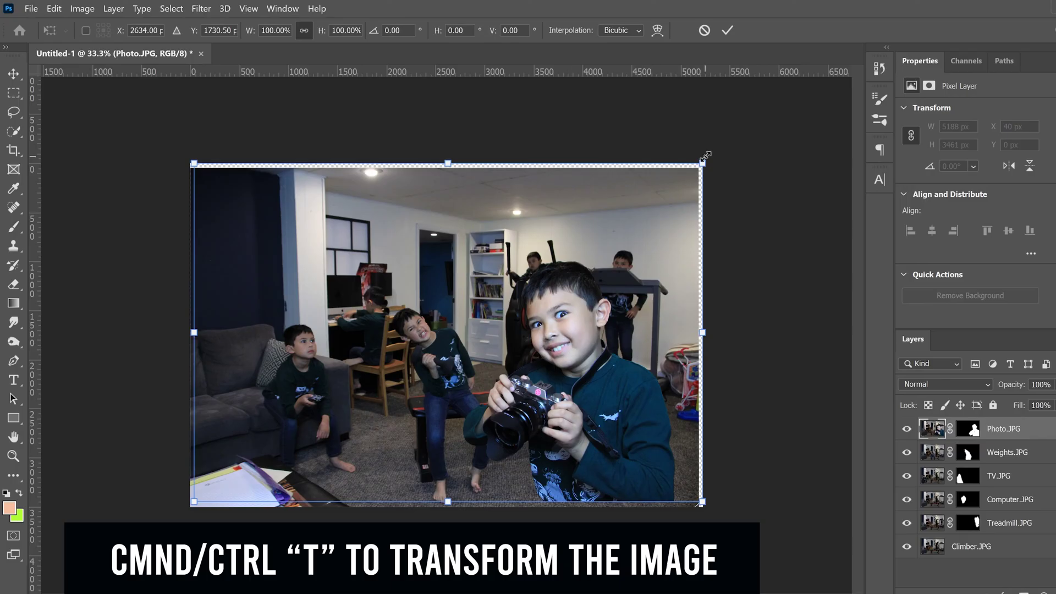
{"action": "left_click_drag", "start_coordinate": [707, 158], "coordinate": [638, 203]}
{"action": "left_click_drag", "start_coordinate": [517, 361], "coordinate": [546, 367]}
{"action": "key", "text": "Return"}
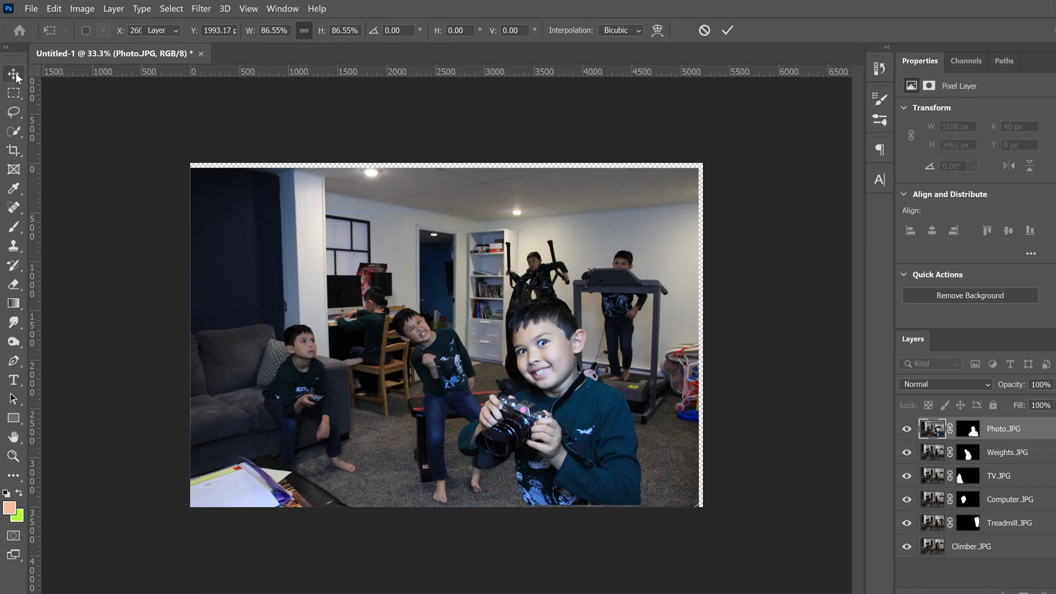
Step: Nudge the Photo.JPG layer vertically until the boy's cut-off body meets the lower edge of the room photo
{"action": "key", "text": "Down"}
{"action": "key", "text": "Down"}
{"action": "key", "text": "Down"}
{"action": "key", "text": "Down"}
{"action": "key", "text": "Down"}
{"action": "key", "text": "Down"}
{"action": "key", "text": "Down"}
{"action": "key", "text": "Down"}
{"action": "key", "text": "Down"}
{"action": "key", "text": "Down"}
{"action": "key", "text": "Down"}
{"action": "key", "text": "Down"}
{"action": "key", "text": "Down"}
{"action": "key", "text": "Down"}
{"action": "key", "text": "Down"}
{"action": "key", "text": "Down"}
{"action": "key", "text": "Down"}
{"action": "key", "text": "Down"}
{"action": "key", "text": "Down"}
{"action": "key", "text": "Down"}
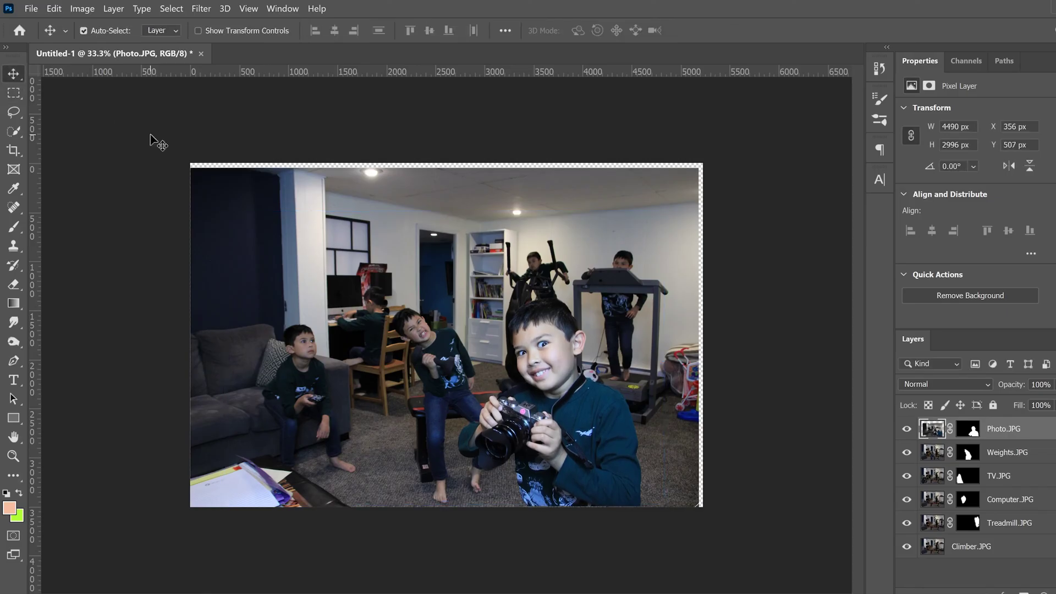
{"action": "key", "text": "Down"}
{"action": "key", "text": "Down"}
{"action": "key", "text": "Down"}
{"action": "key", "text": "Down"}
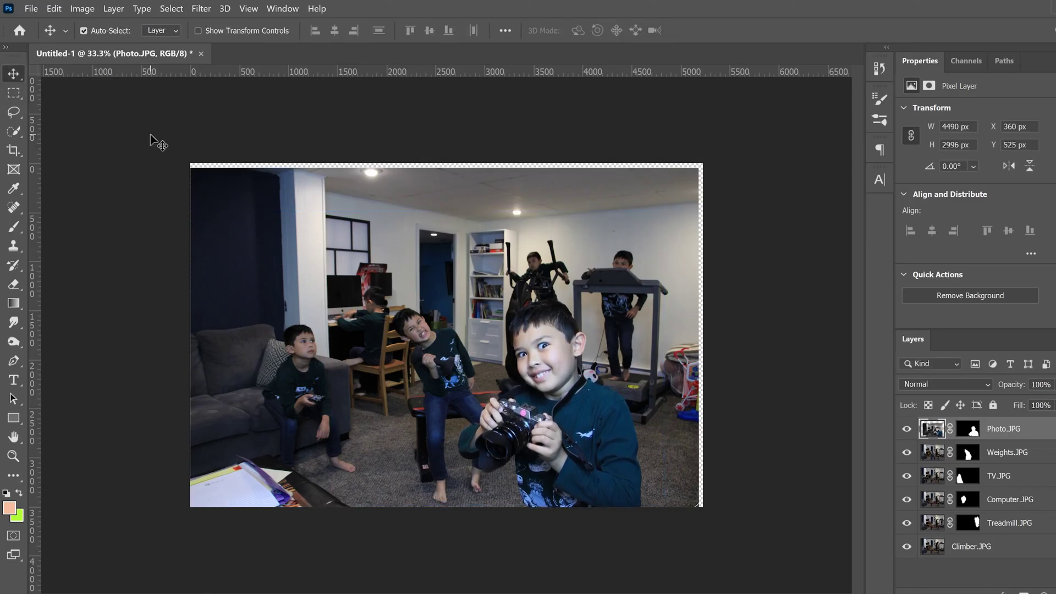
{"action": "key", "text": "Up"}
{"action": "key", "text": "Up"}
{"action": "key", "text": "Up"}
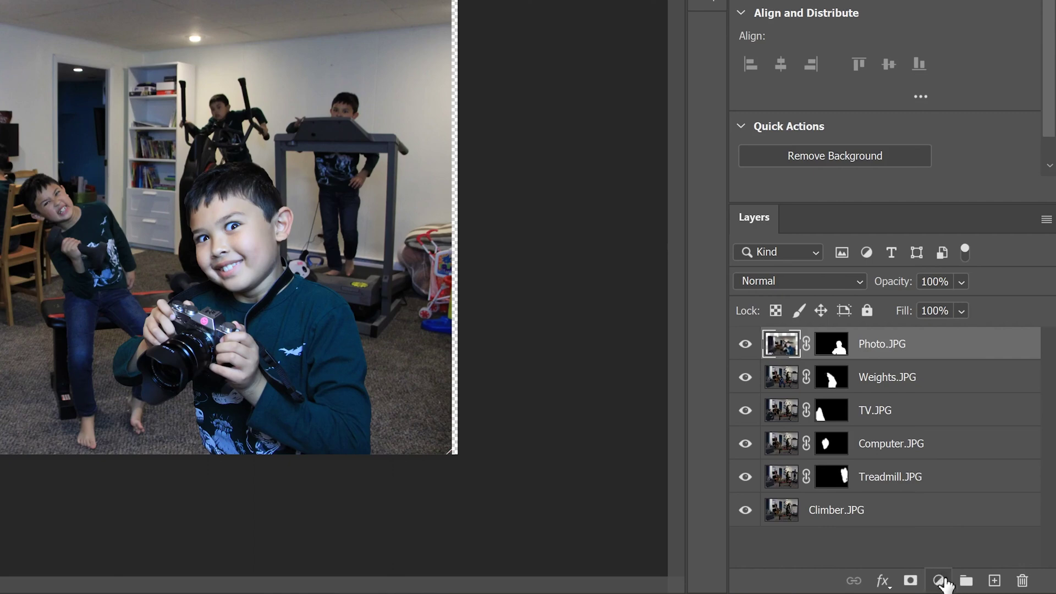
Step: Add a Curves adjustment layer above Photo.JPG, move its black point to input 1, and clip it to that layer
{"action": "left_click", "coordinate": [939, 581]}
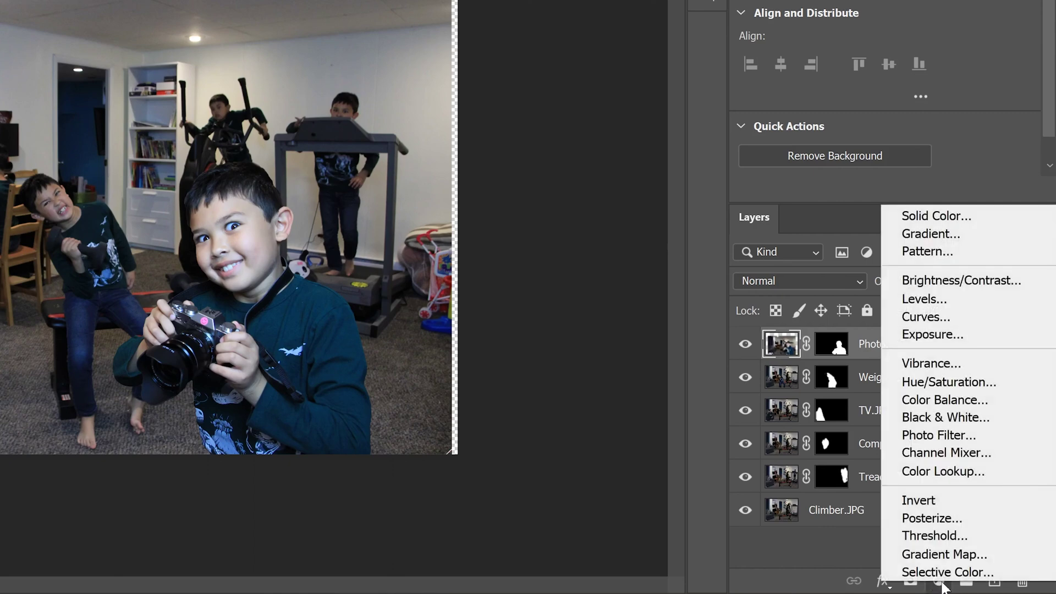
{"action": "left_click", "coordinate": [935, 316]}
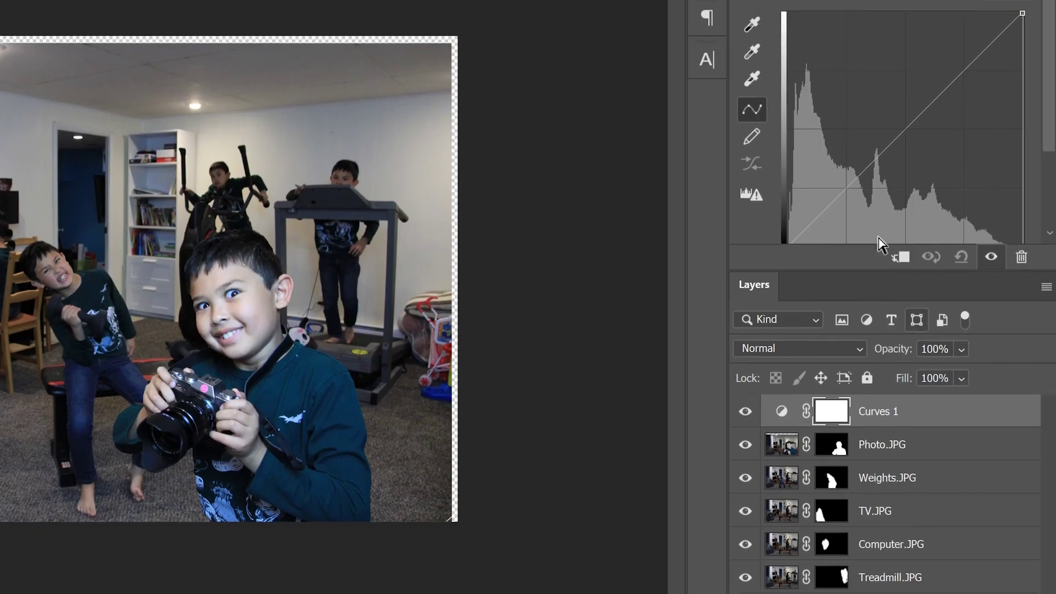
{"action": "scroll", "coordinate": [1047, 133], "scroll_direction": "down", "scroll_amount": 2}
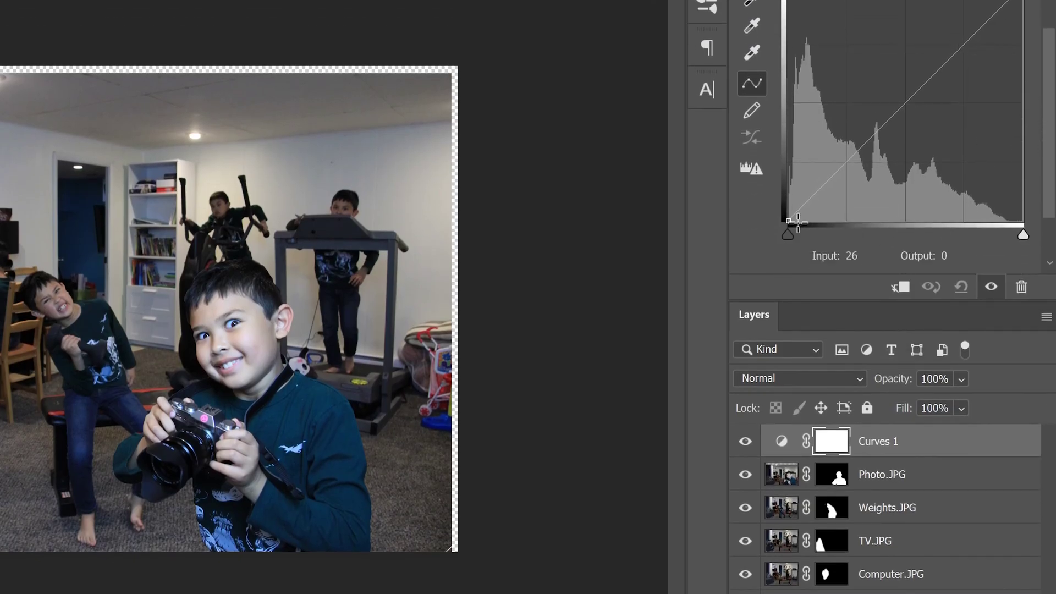
{"action": "mouse_move", "coordinate": [794, 221]}
{"action": "left_mouse_down"}
{"action": "mouse_move", "coordinate": [832, 225]}
{"action": "mouse_move", "coordinate": [789, 231]}
{"action": "left_mouse_up"}
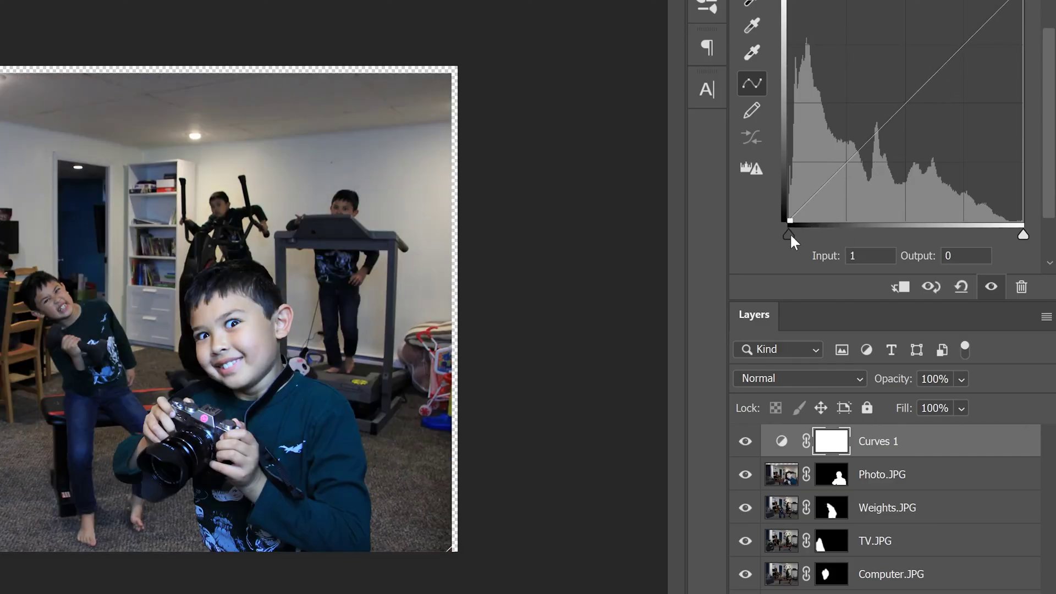
{"action": "left_click", "coordinate": [900, 287]}
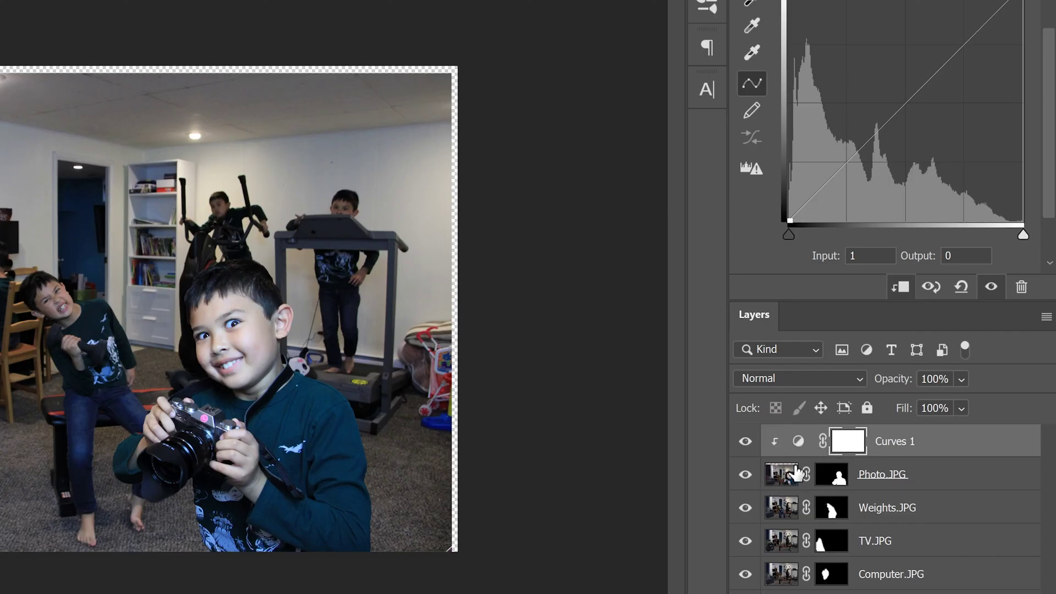
Step: Darken the foreground boy's curve: black point input 6, white point output 233, and midpoints at 101 to 70 and 172 to 136
{"action": "left_click_drag", "start_coordinate": [790, 219], "coordinate": [795, 223]}
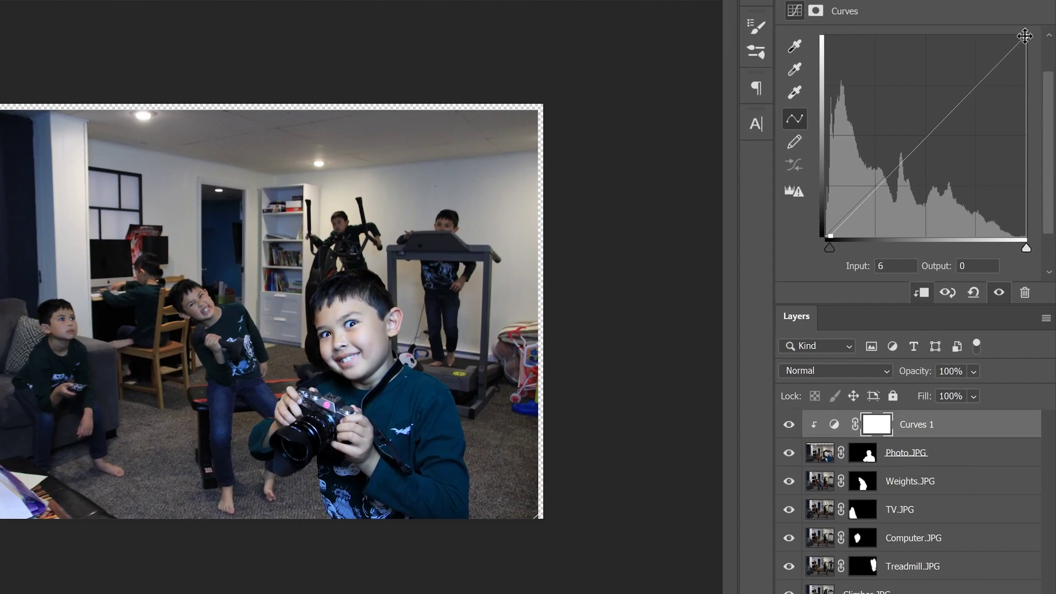
{"action": "left_click_drag", "start_coordinate": [1024, 35], "coordinate": [1029, 52]}
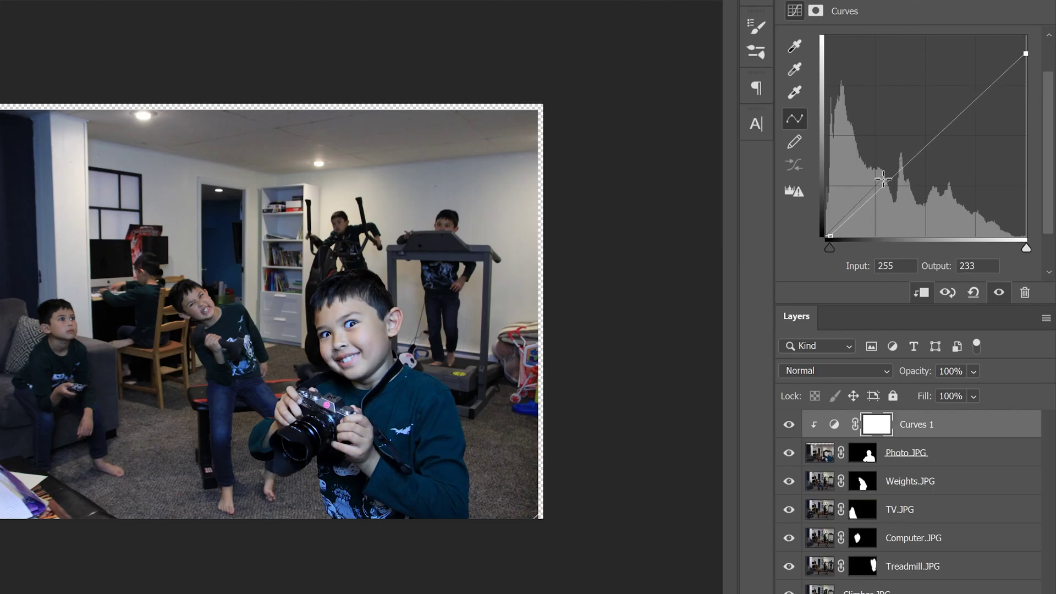
{"action": "left_click_drag", "start_coordinate": [900, 177], "coordinate": [905, 181]}
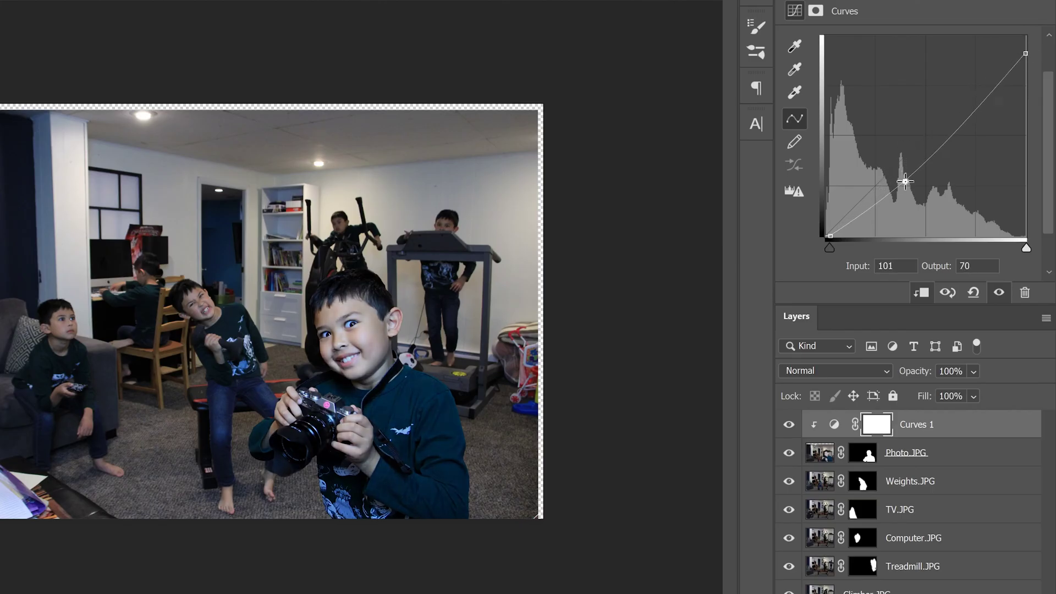
{"action": "left_click", "coordinate": [960, 130]}
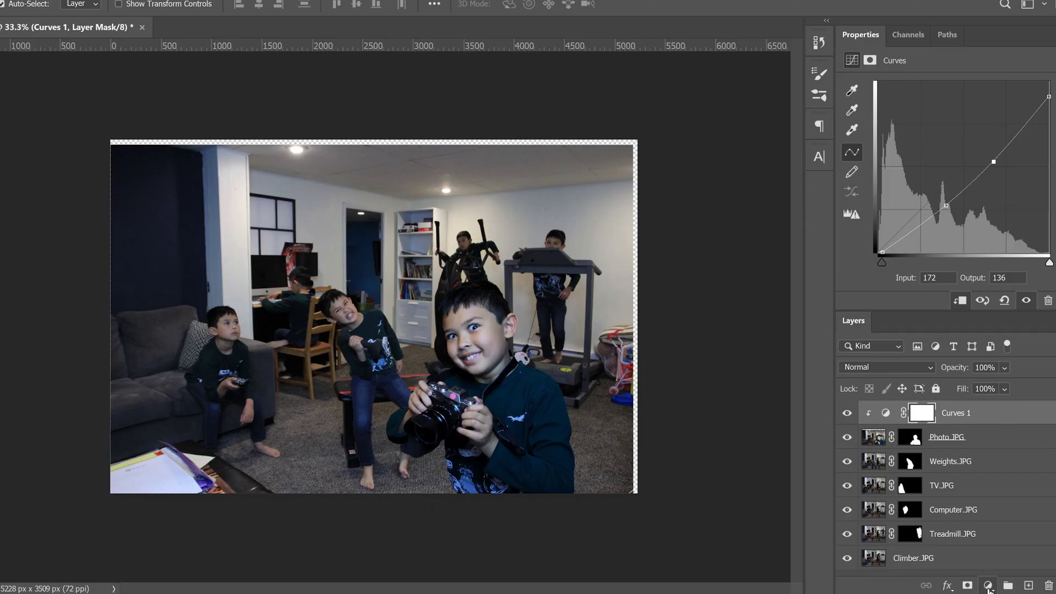
Step: Add a Color Lookup adjustment layer over the whole composite and apply the FallColors.look 3D LUT
{"action": "left_click", "coordinate": [988, 587]}
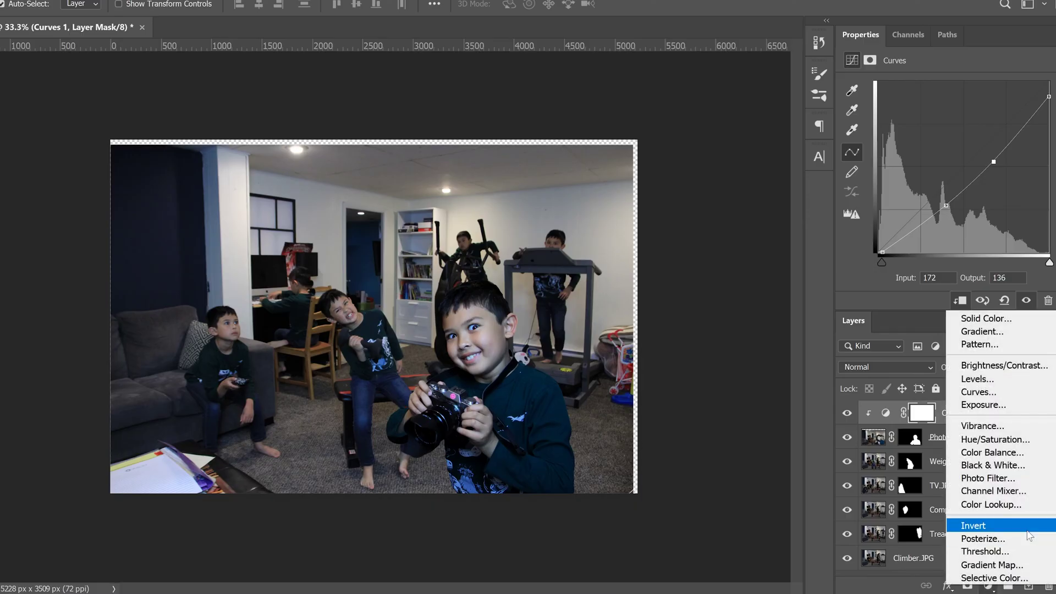
{"action": "left_click", "coordinate": [1006, 511]}
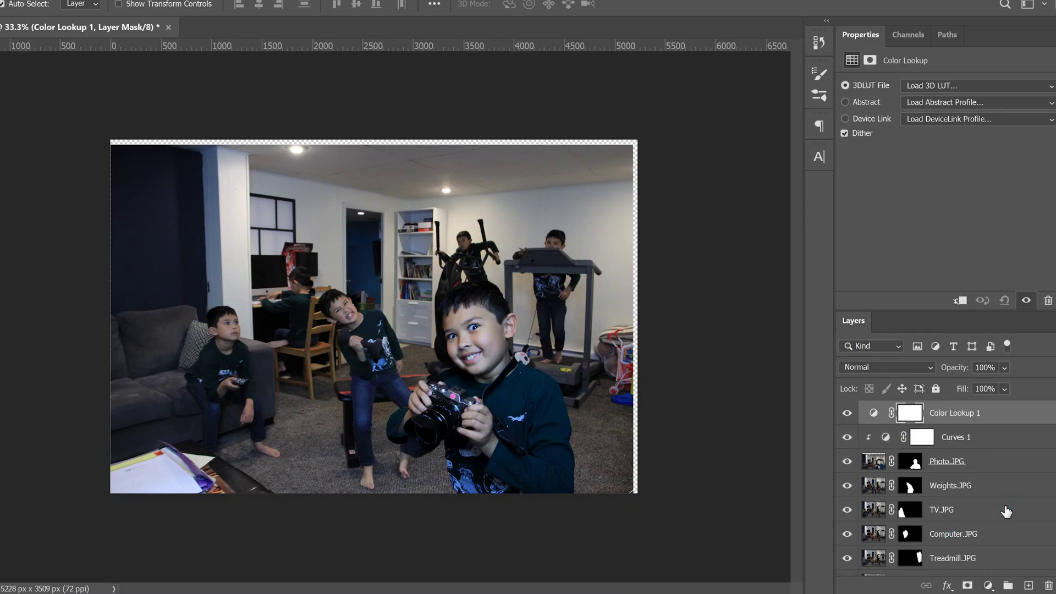
{"action": "left_click", "coordinate": [961, 85]}
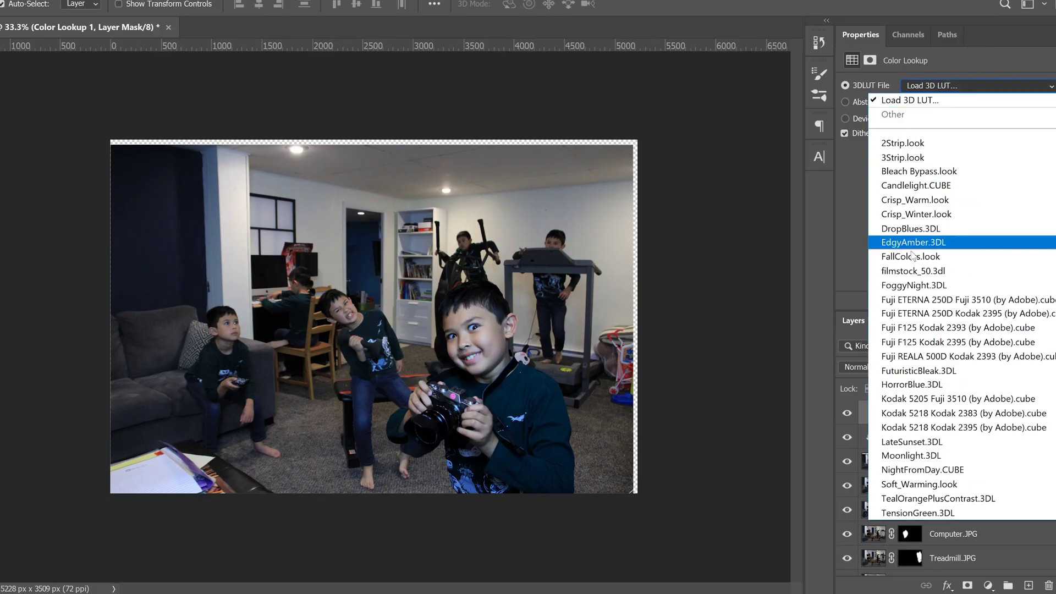
{"action": "left_click", "coordinate": [910, 257]}
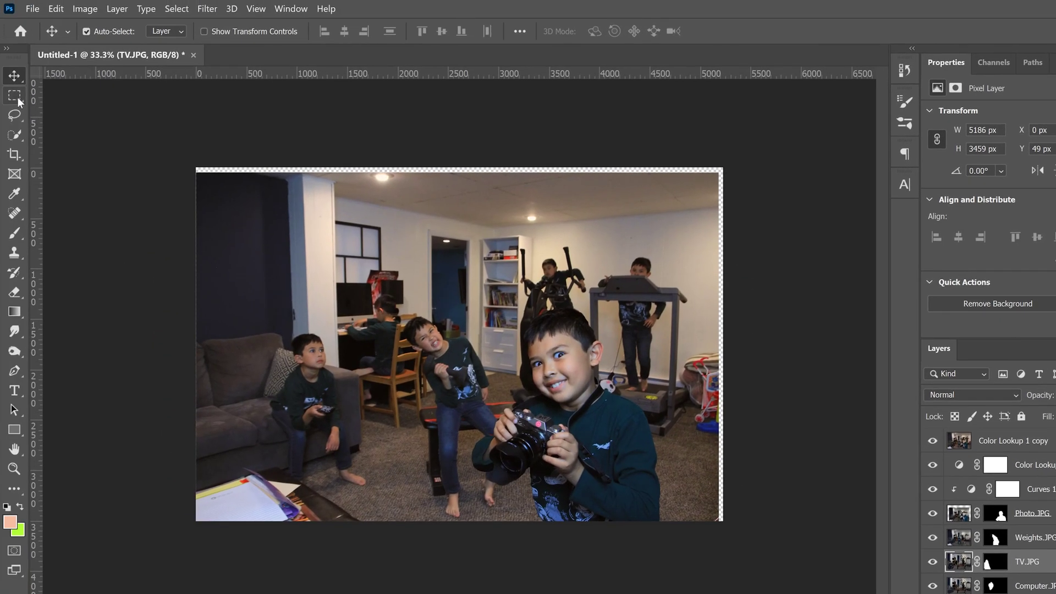
Step: Crop the document to a rectangular selection of about 4719 × 2940 px that leaves out the transparent edges, and deselect
{"action": "left_click", "coordinate": [15, 97]}
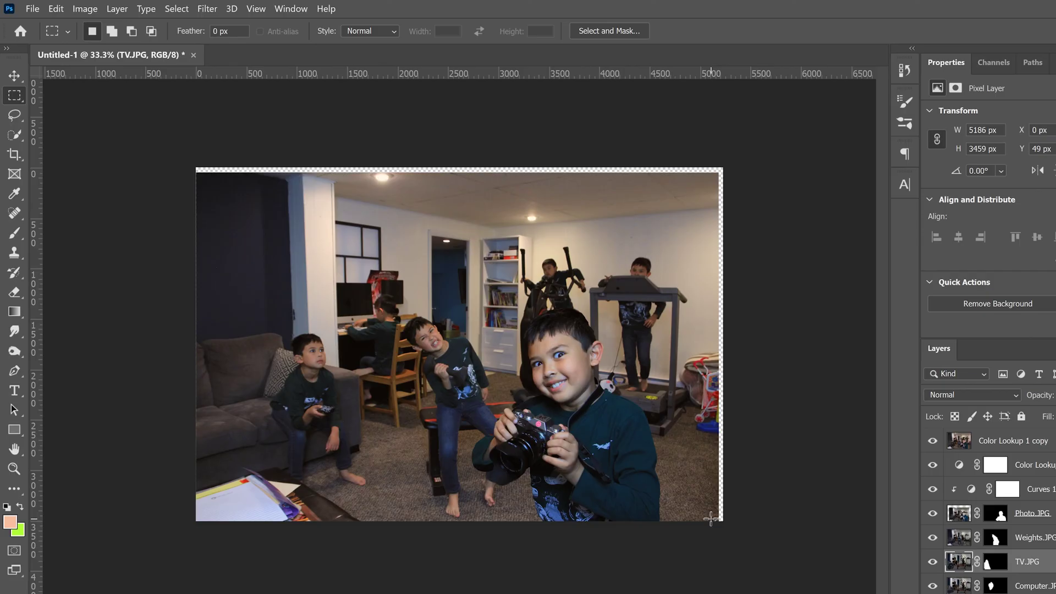
{"action": "mouse_move", "coordinate": [710, 518]}
{"action": "left_mouse_down"}
{"action": "mouse_move", "coordinate": [718, 448]}
{"action": "mouse_move", "coordinate": [648, 284]}
{"action": "mouse_move", "coordinate": [479, 232]}
{"action": "mouse_move", "coordinate": [668, 329]}
{"action": "mouse_move", "coordinate": [690, 301]}
{"action": "mouse_move", "coordinate": [712, 300]}
{"action": "mouse_move", "coordinate": [655, 273]}
{"action": "mouse_move", "coordinate": [652, 255]}
{"action": "mouse_move", "coordinate": [616, 238]}
{"action": "mouse_move", "coordinate": [274, 266]}
{"action": "mouse_move", "coordinate": [231, 248]}
{"action": "mouse_move", "coordinate": [232, 265]}
{"action": "mouse_move", "coordinate": [234, 210]}
{"action": "mouse_move", "coordinate": [235, 222]}
{"action": "mouse_move", "coordinate": [711, 518]}
{"action": "left_mouse_up"}
{"action": "key", "text": "Escape"}
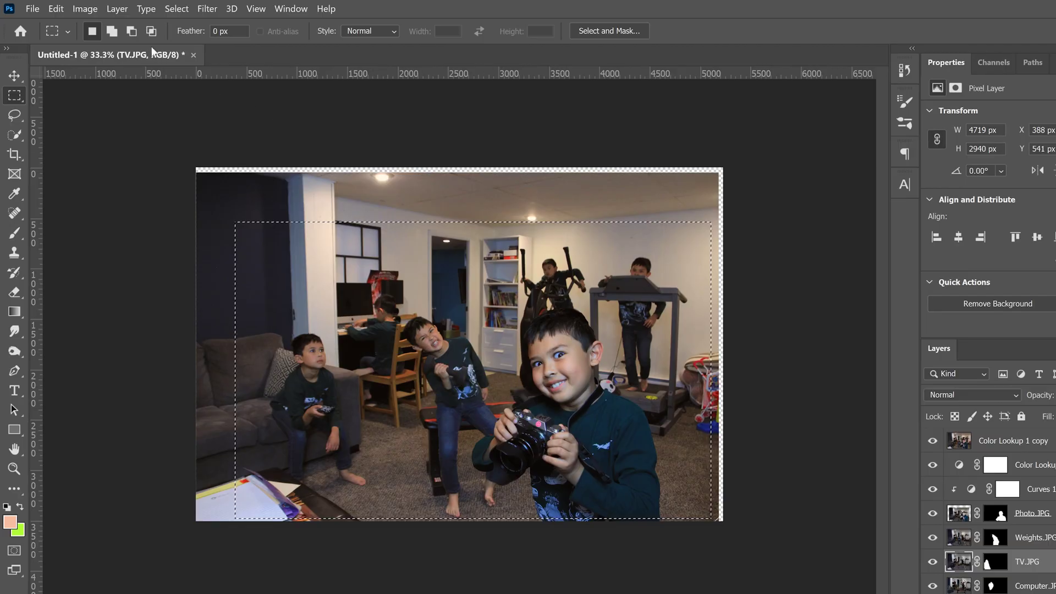
{"action": "left_click", "coordinate": [82, 10]}
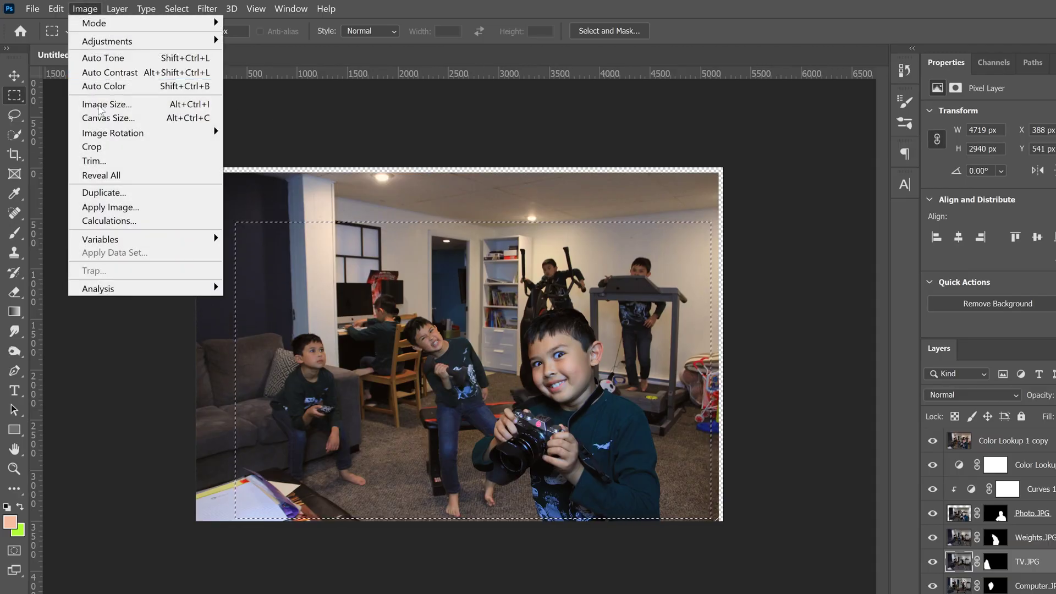
{"action": "left_click", "coordinate": [105, 148]}
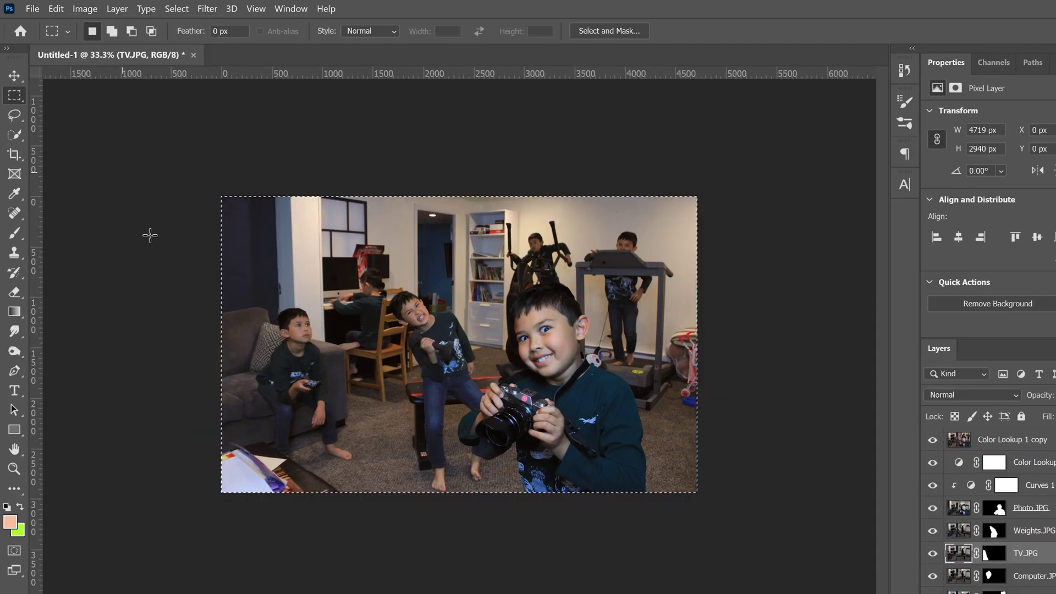
{"action": "left_click", "coordinate": [775, 347]}
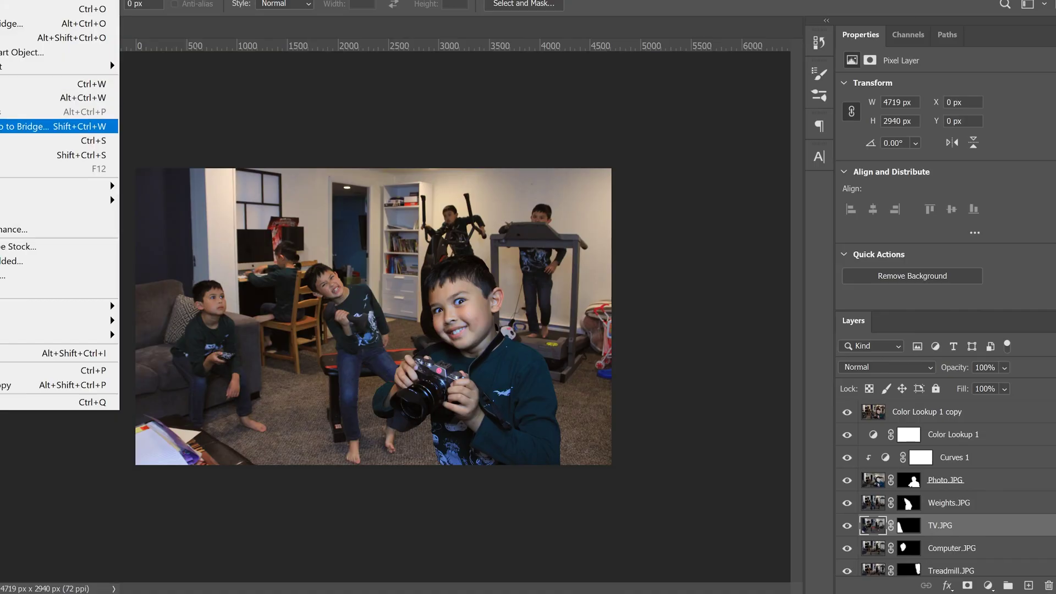
Step: Save the composite as a JPEG named Clone Yourself at maximum quality 12, and open the saved file from the Clone Photoshop folder
{"action": "left_click", "coordinate": [83, 154]}
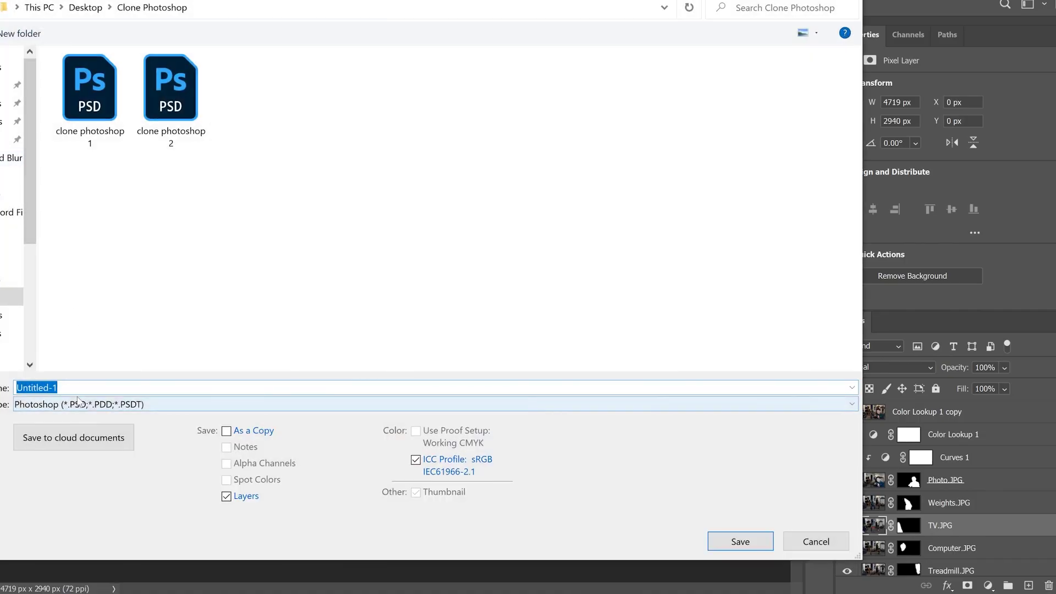
{"action": "type", "text": "Clone Yourself"}
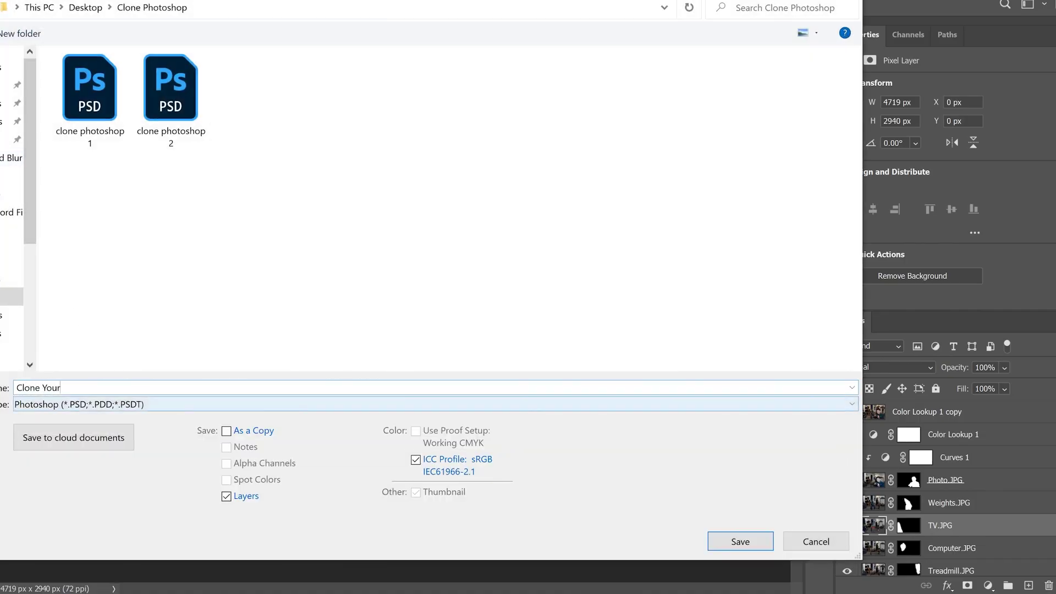
{"action": "left_click", "coordinate": [110, 408]}
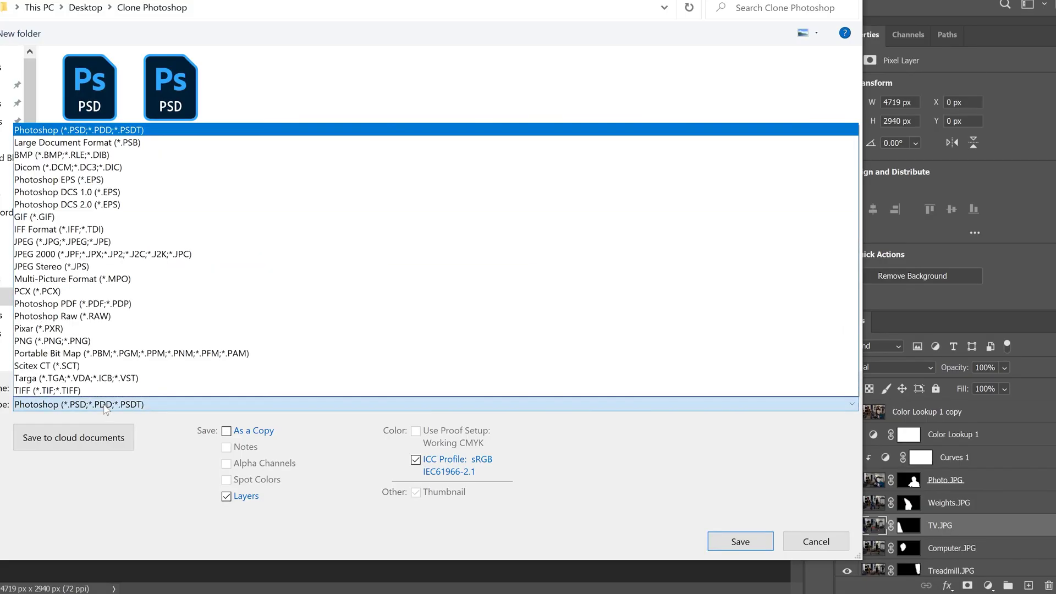
{"action": "left_click", "coordinate": [63, 242]}
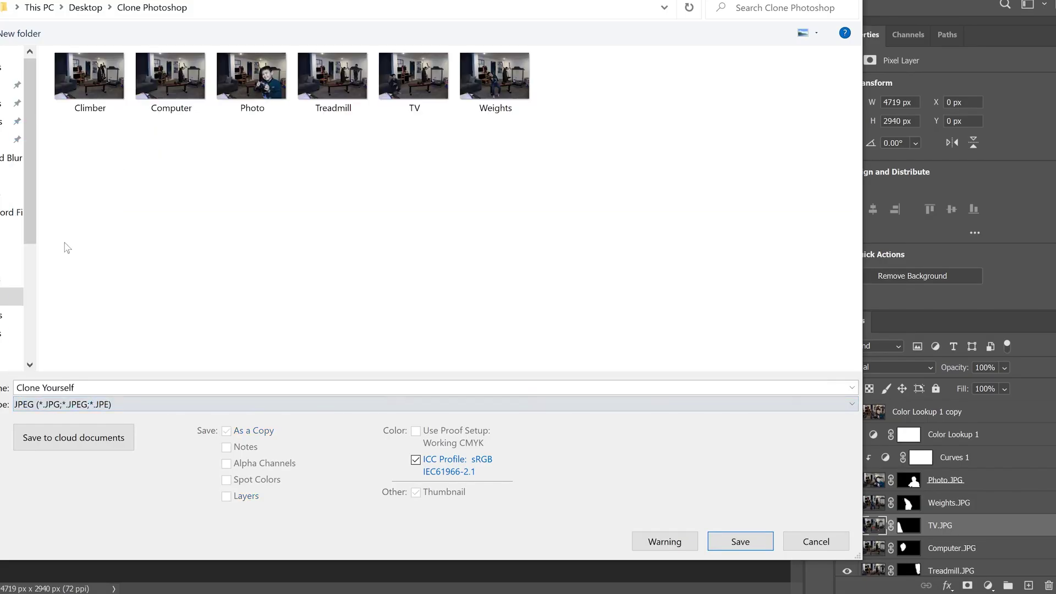
{"action": "left_click", "coordinate": [741, 540]}
{"action": "left_click_drag", "start_coordinate": [520, 269], "coordinate": [570, 290]}
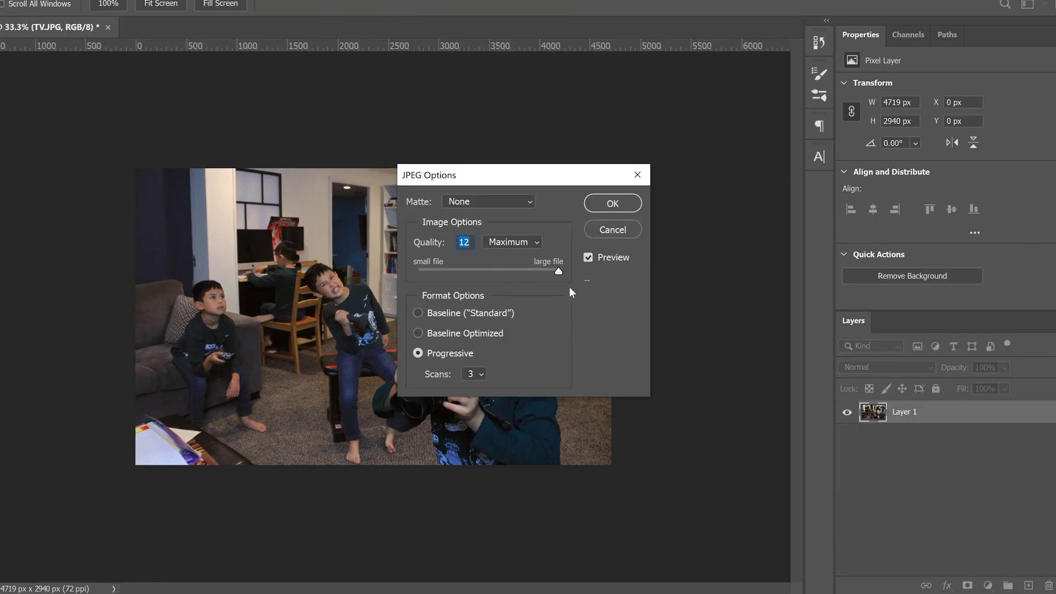
{"action": "left_click", "coordinate": [612, 203]}
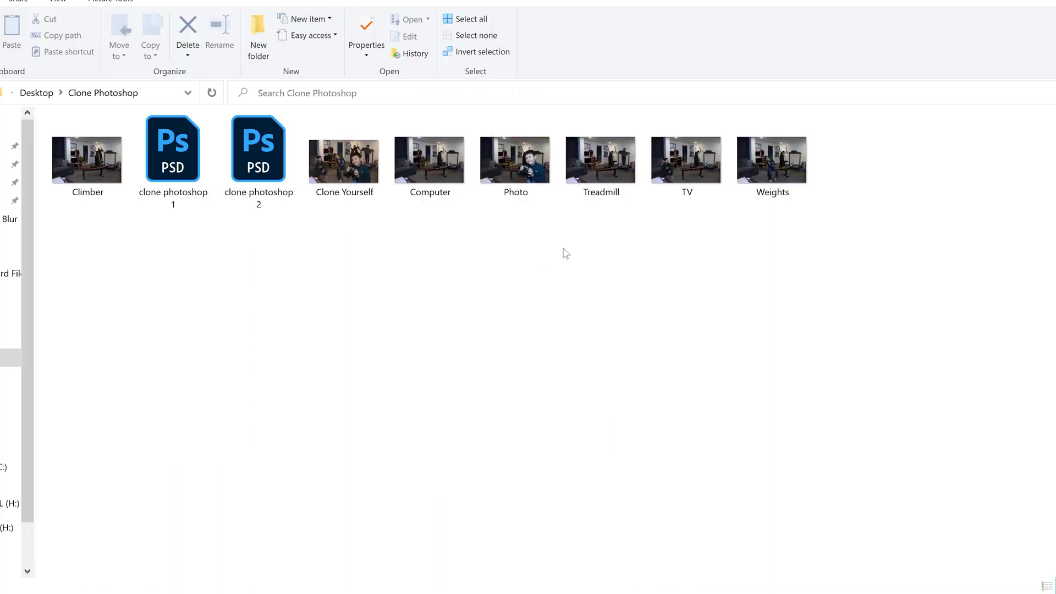
{"action": "double_click", "coordinate": [335, 170]}
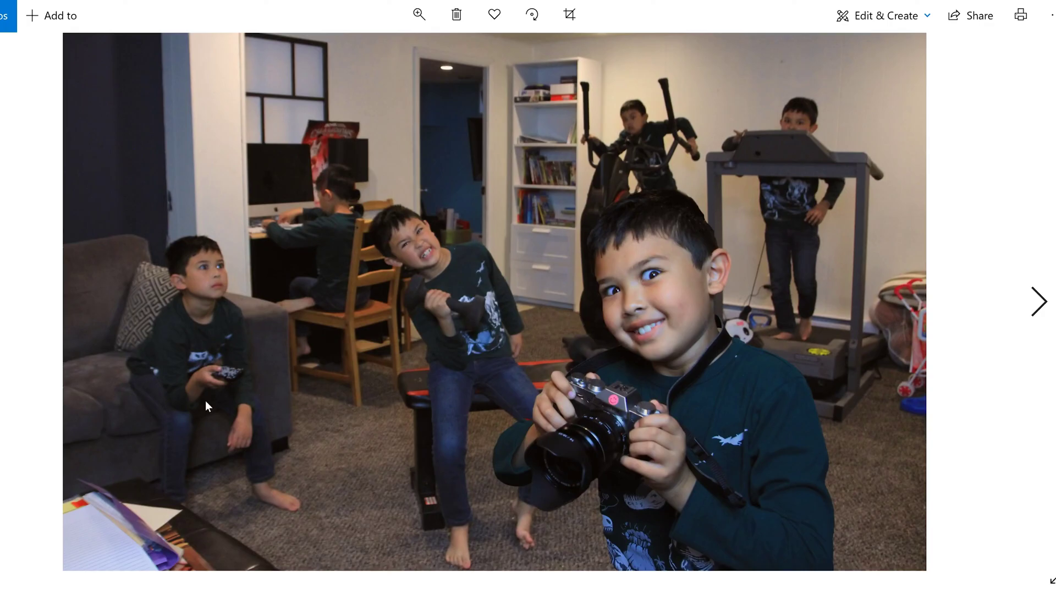